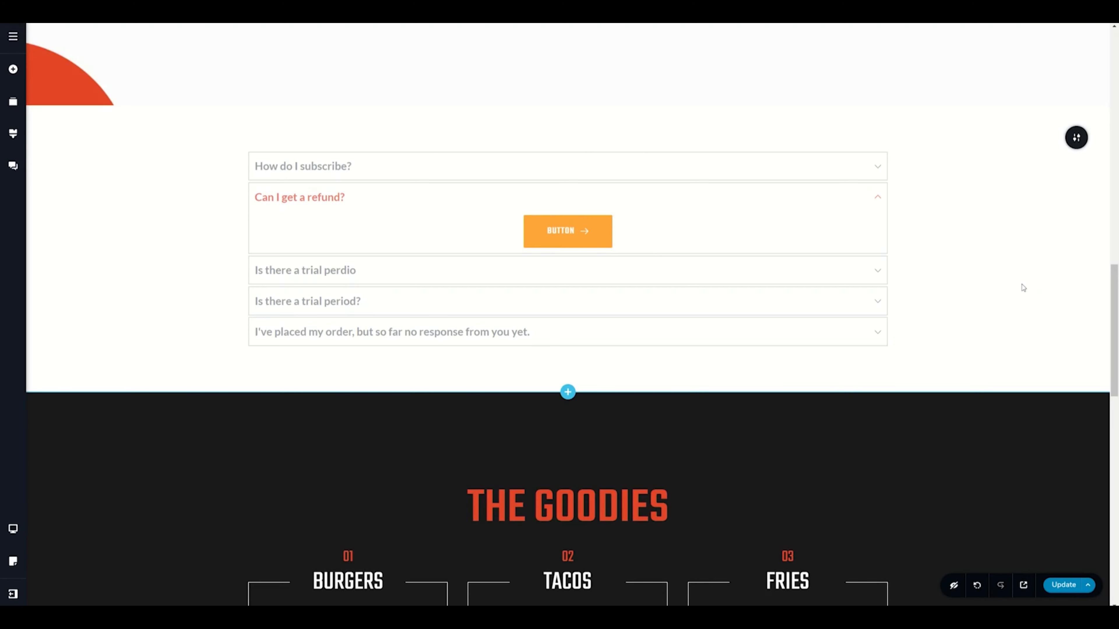
# Step: Add an Accordion element into the empty column below the existing FAQ accordion
pyautogui.click(474, 169)
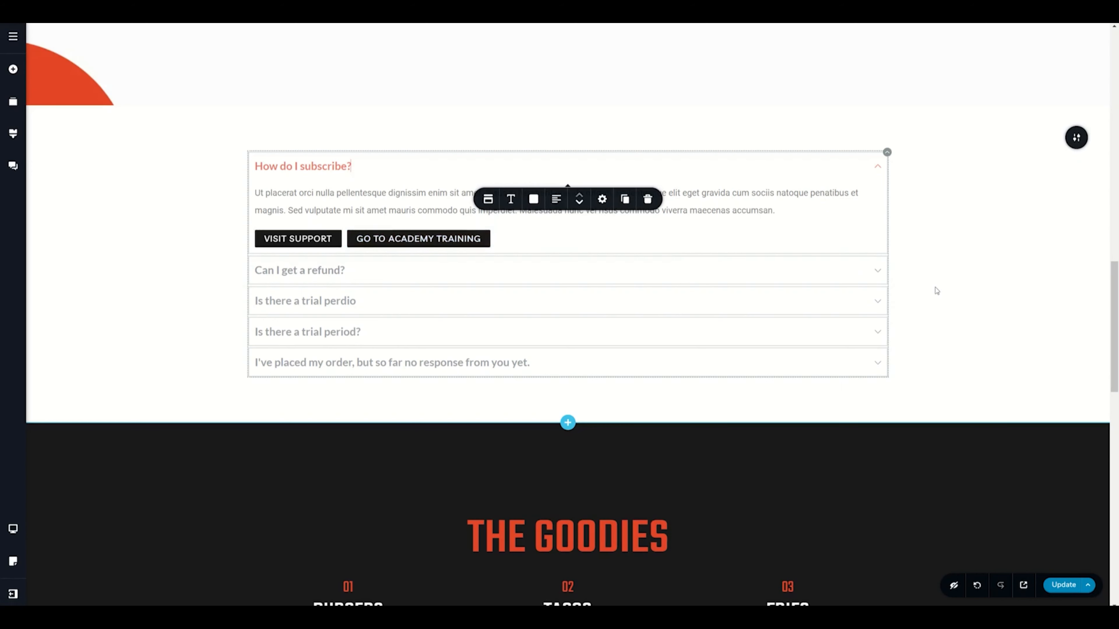
pyautogui.scroll(-2, 936, 291)
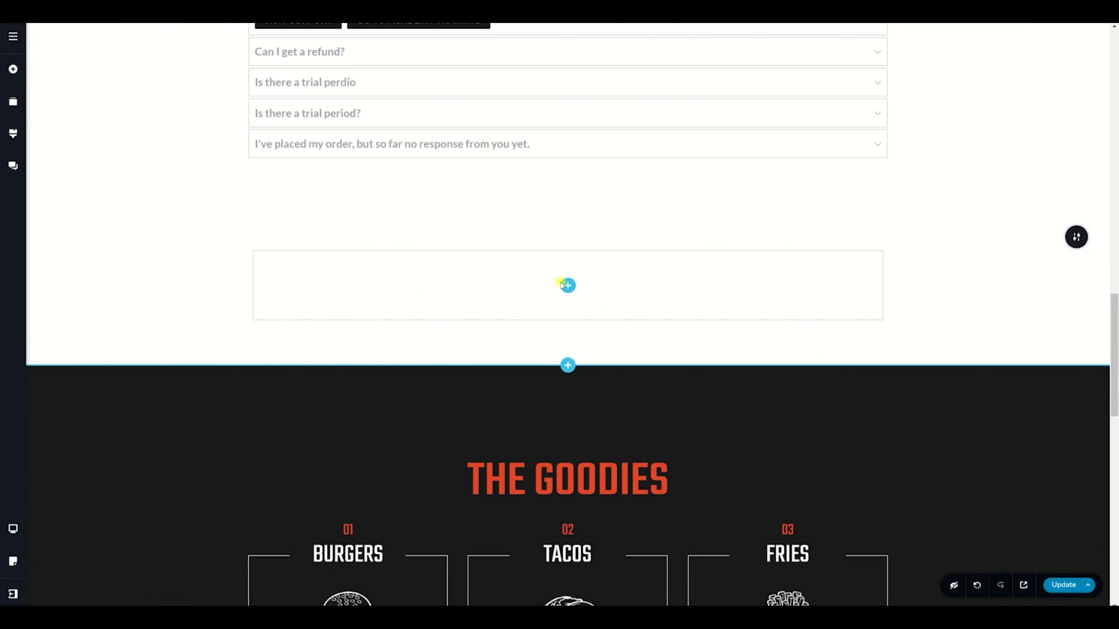
pyautogui.click(568, 286)
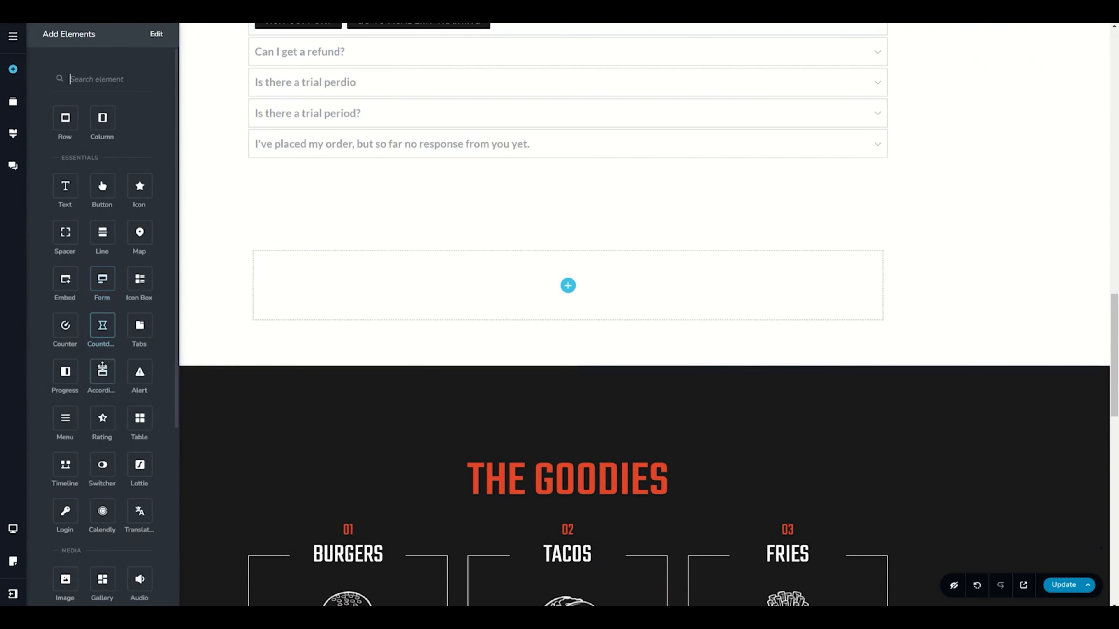
pyautogui.moveTo(103, 370); pyautogui.dragTo(570, 293)
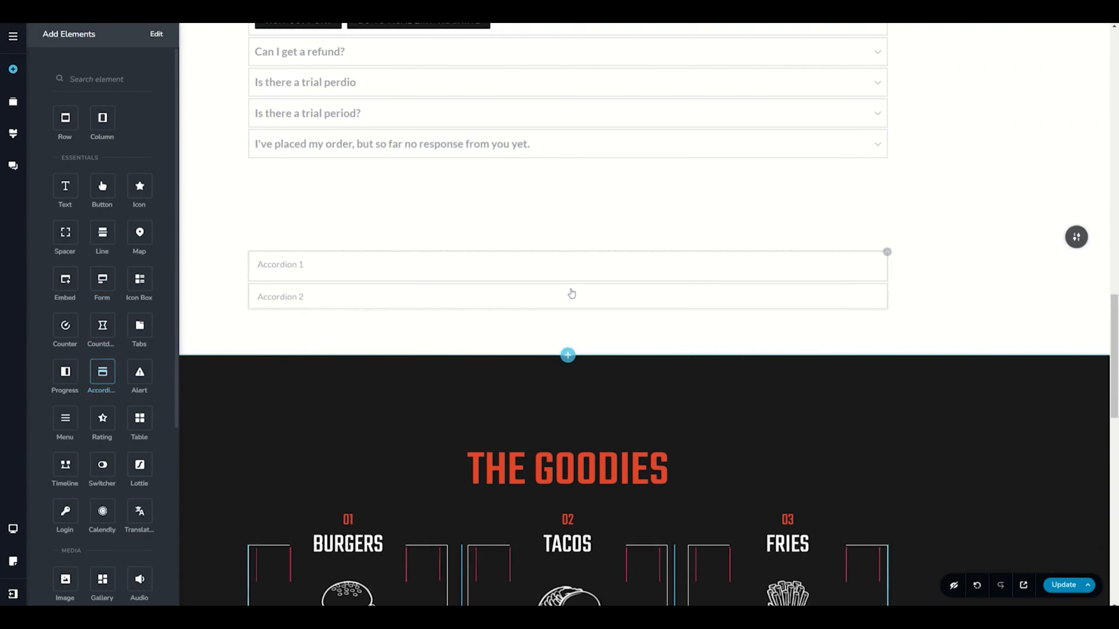
# Step: Toggle the new accordion's two items open to view their default contents
pyautogui.click(944, 315)
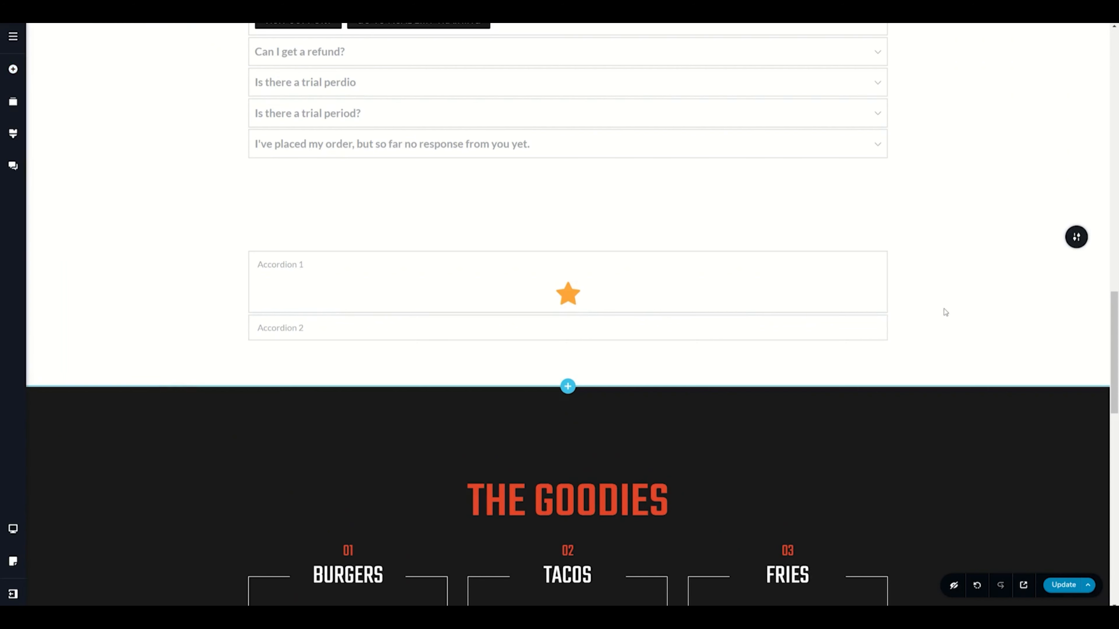
pyautogui.click(325, 329)
pyautogui.click(326, 302)
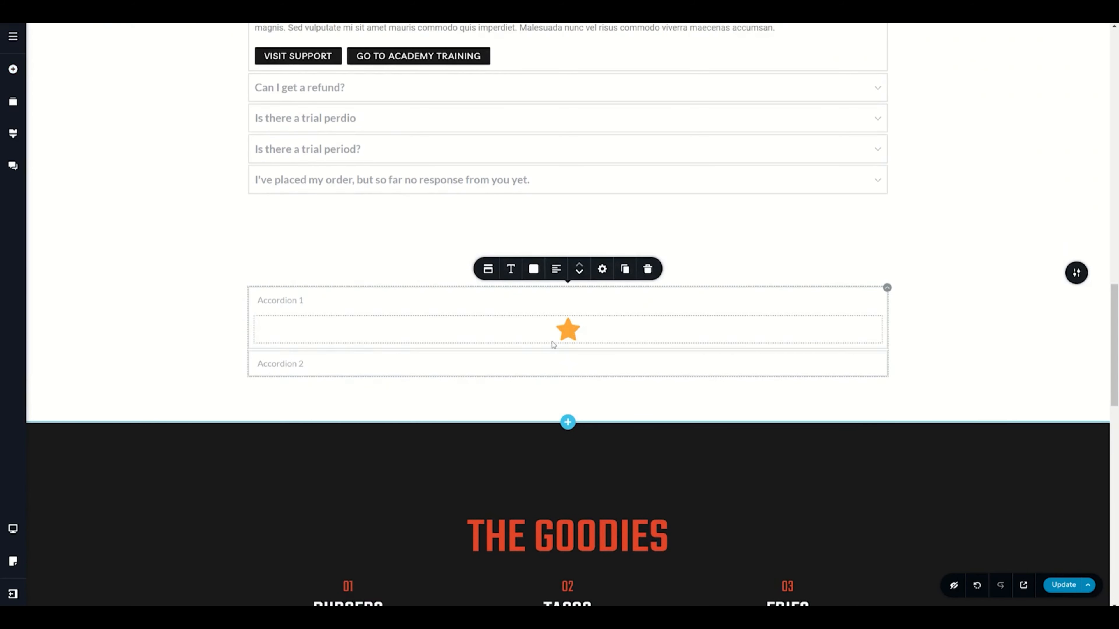
pyautogui.click(271, 362)
pyautogui.click(287, 336)
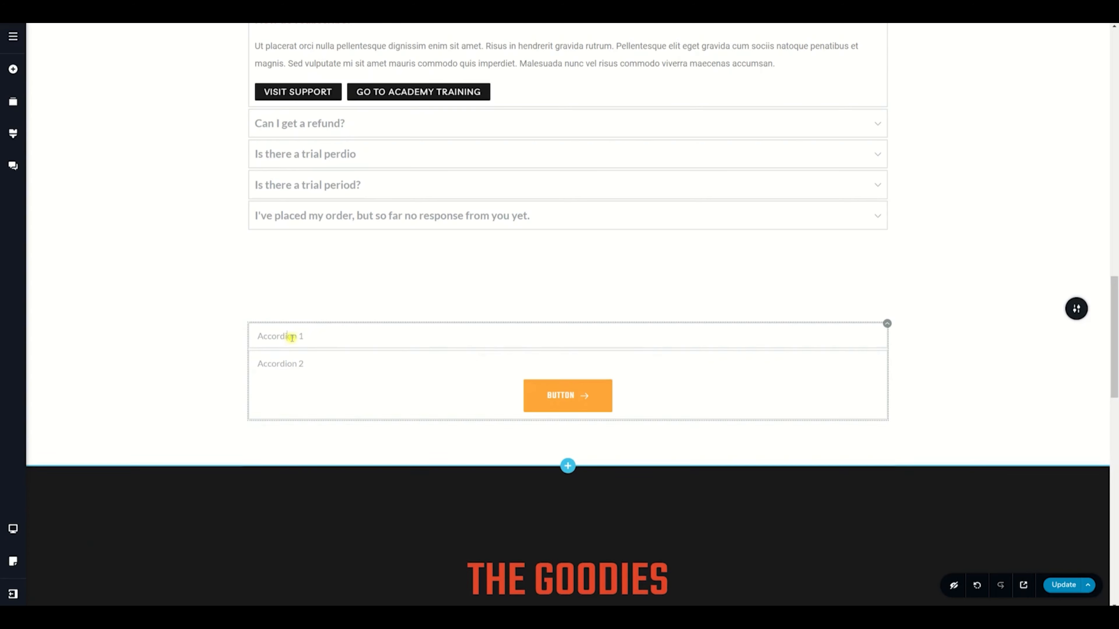
pyautogui.scroll(-3, 938, 328)
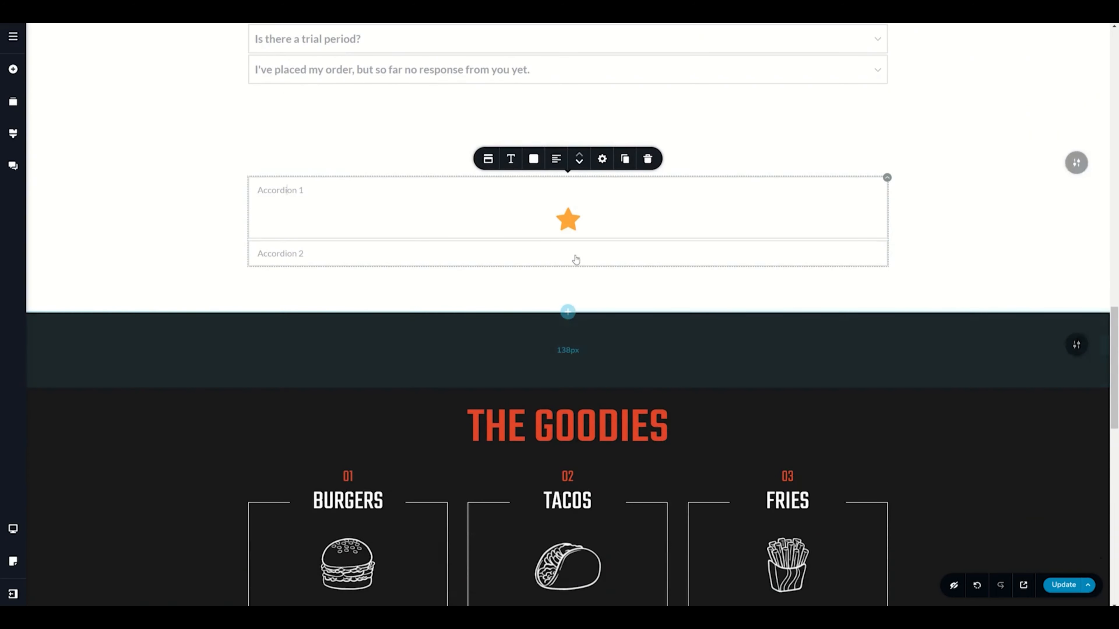
# Step: Fill the first accordion item with a text paragraph and a two-column row holding a Button in its left column
pyautogui.click(13, 69)
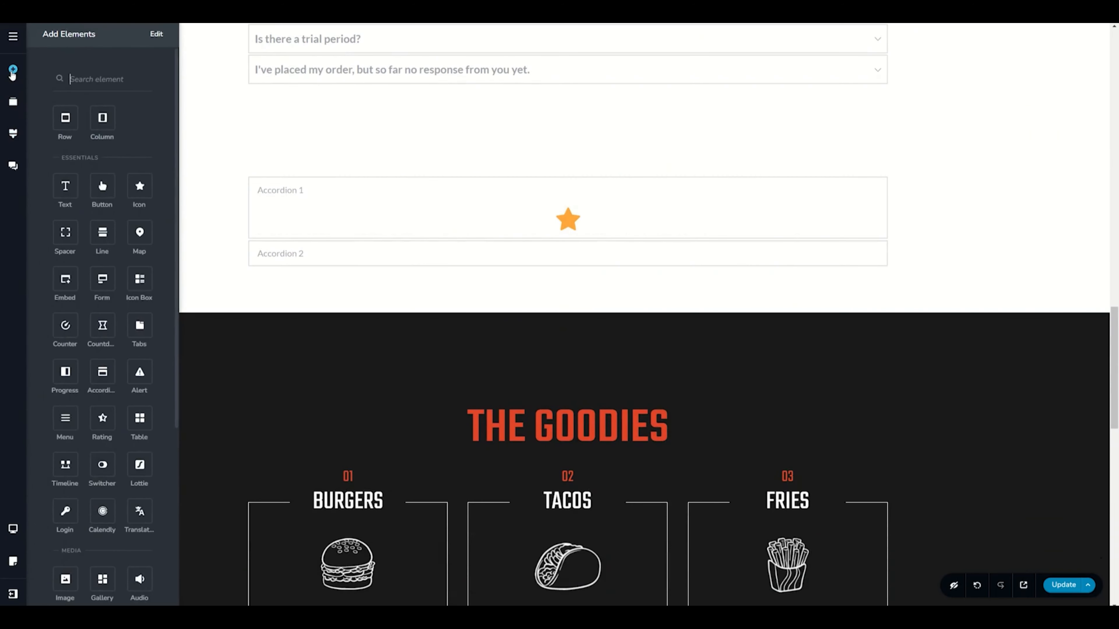
pyautogui.moveTo(65, 185); pyautogui.dragTo(394, 226)
pyautogui.moveTo(103, 118); pyautogui.dragTo(302, 257)
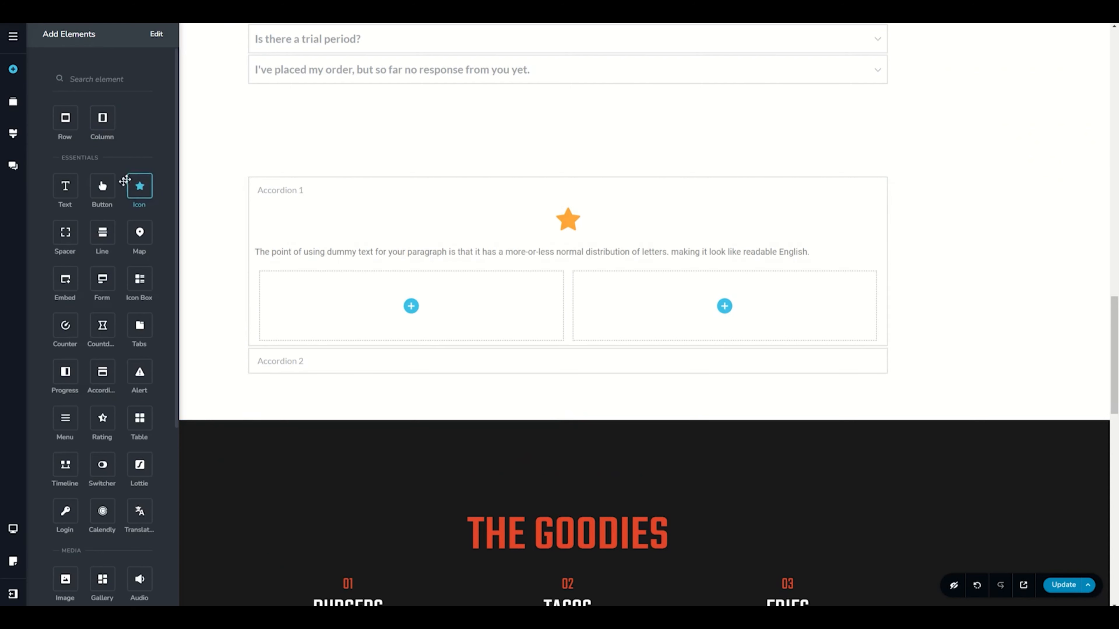
pyautogui.moveTo(102, 186); pyautogui.dragTo(411, 290)
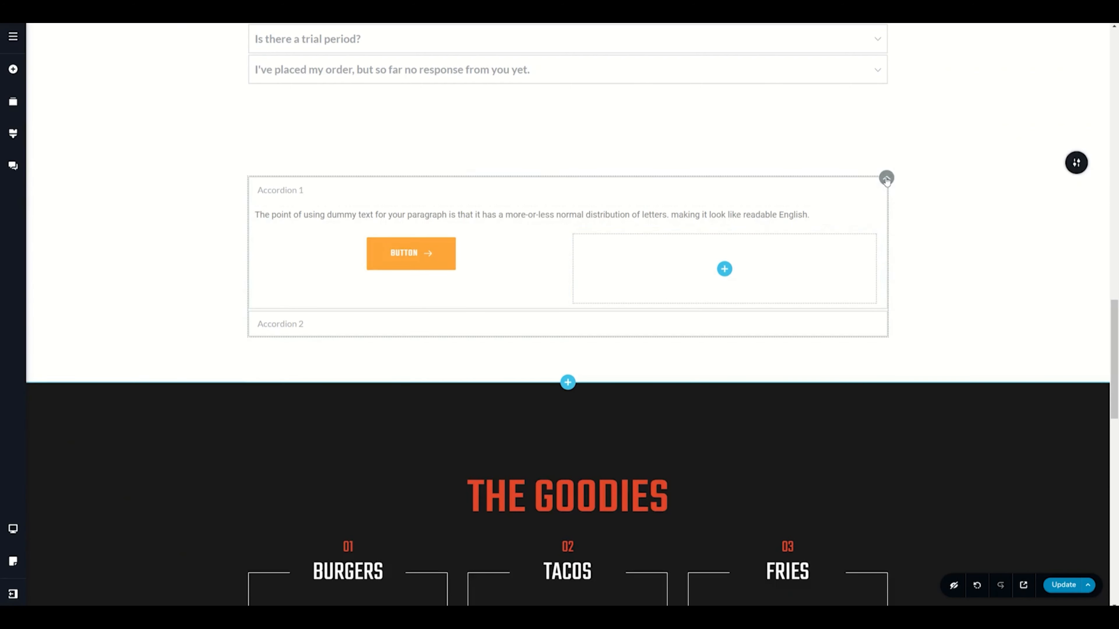
# Step: Inspect the accordion's styling and tags settings
pyautogui.click(887, 179)
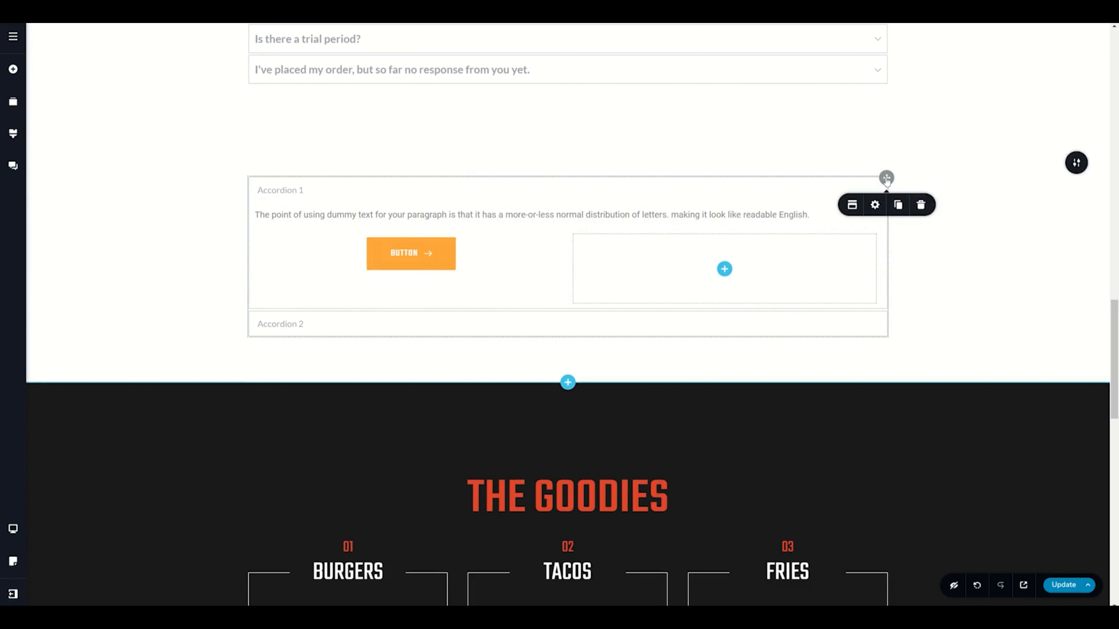
pyautogui.click(875, 205)
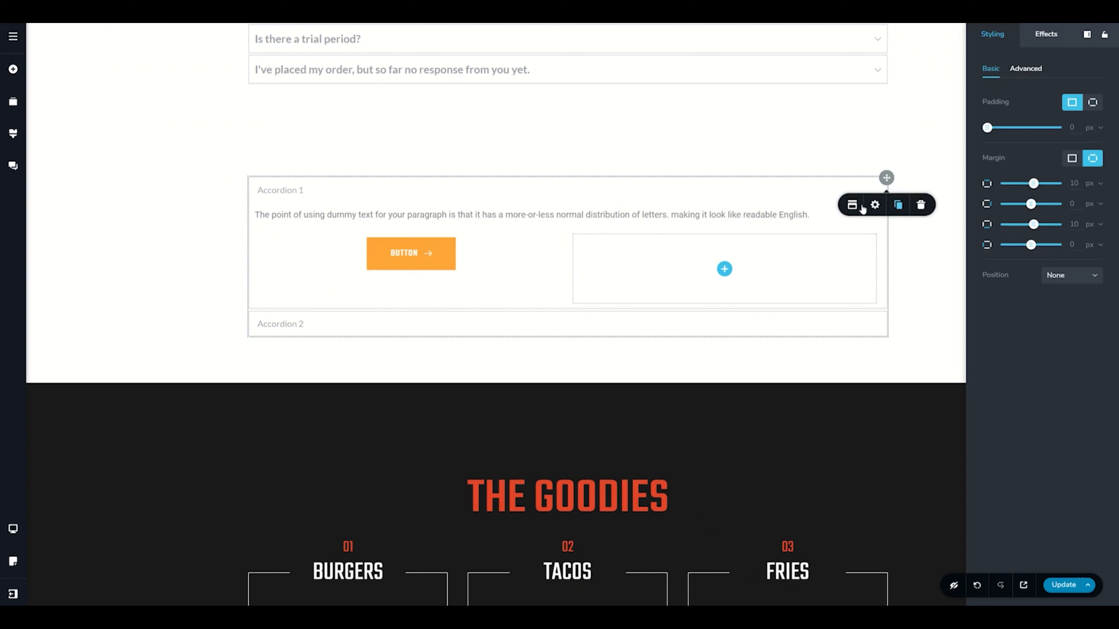
pyautogui.click(852, 205)
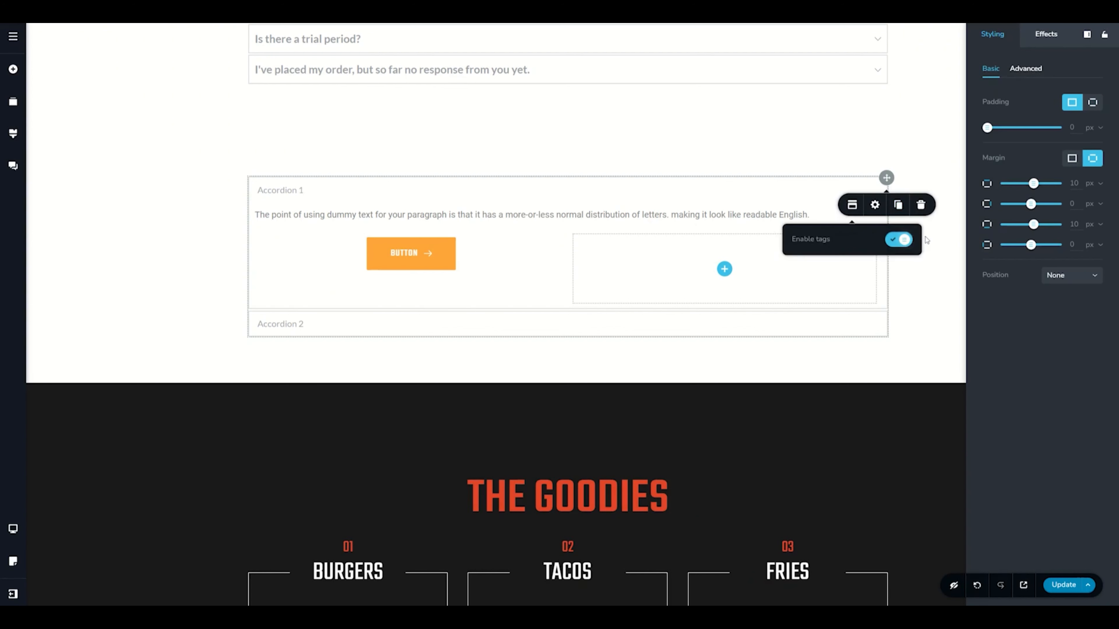
pyautogui.click(280, 191)
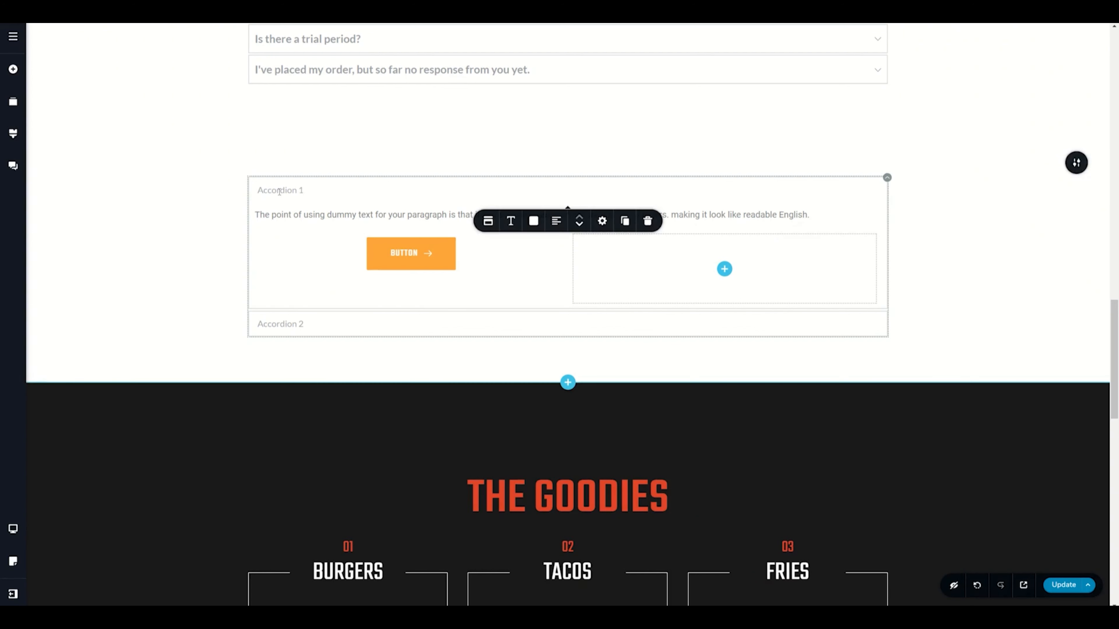
# Step: Set the accordion's toggle icon style to Heavy
pyautogui.click(488, 221)
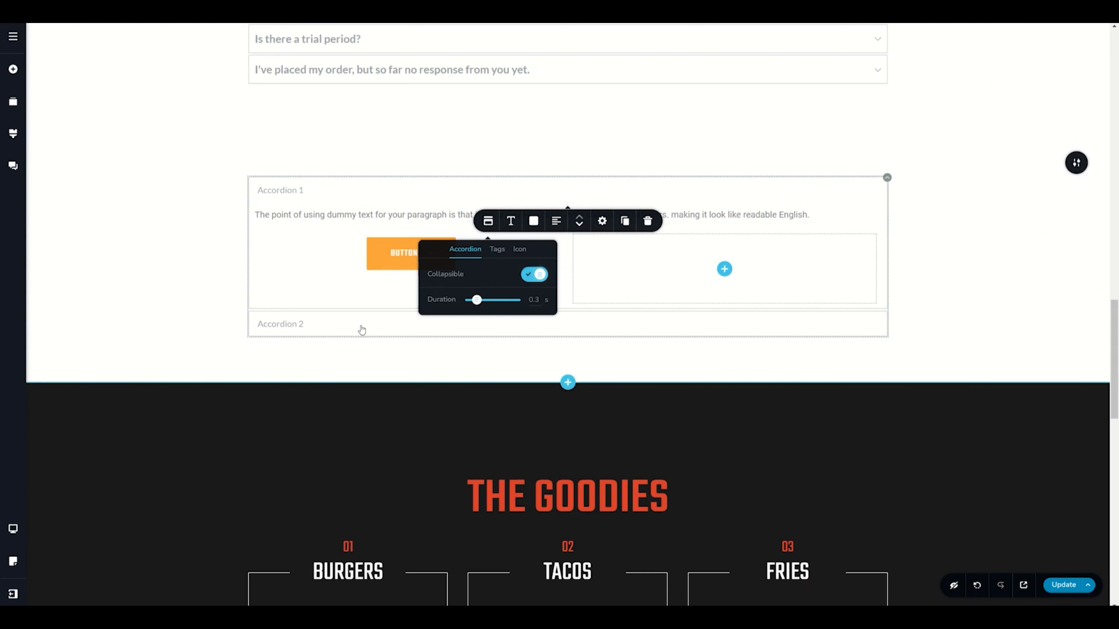
pyautogui.click(497, 249)
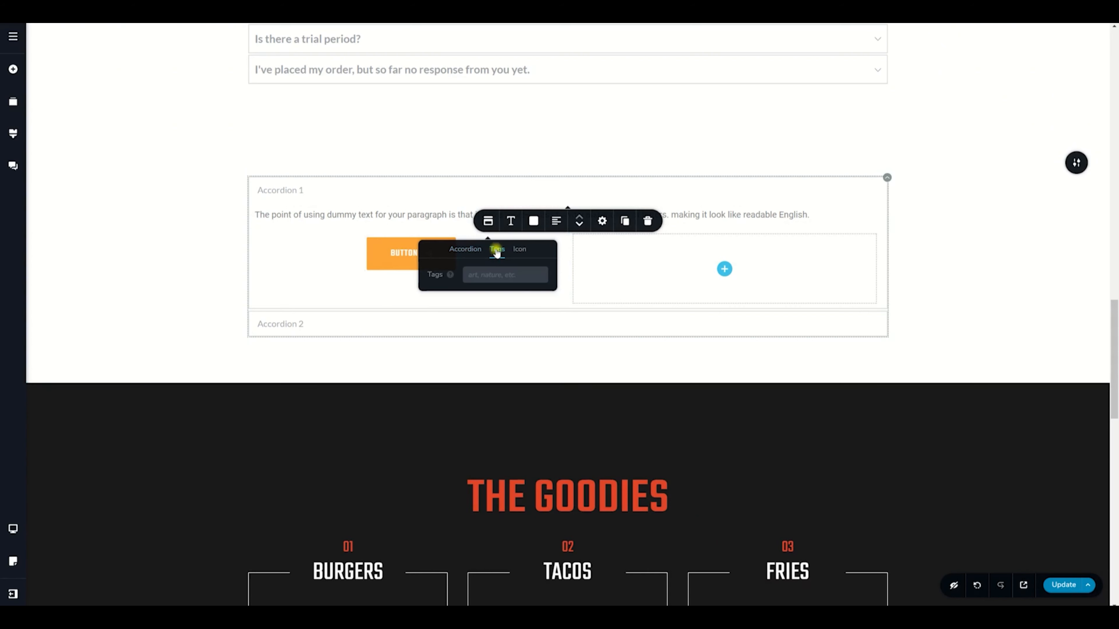
pyautogui.click(520, 249)
pyautogui.click(517, 275)
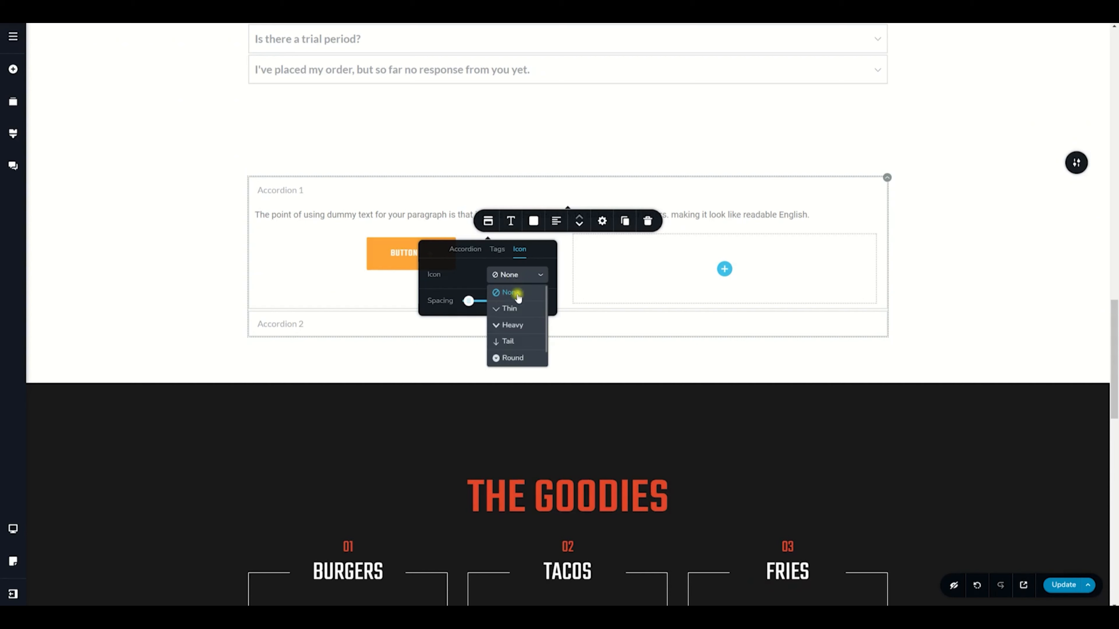
pyautogui.click(512, 329)
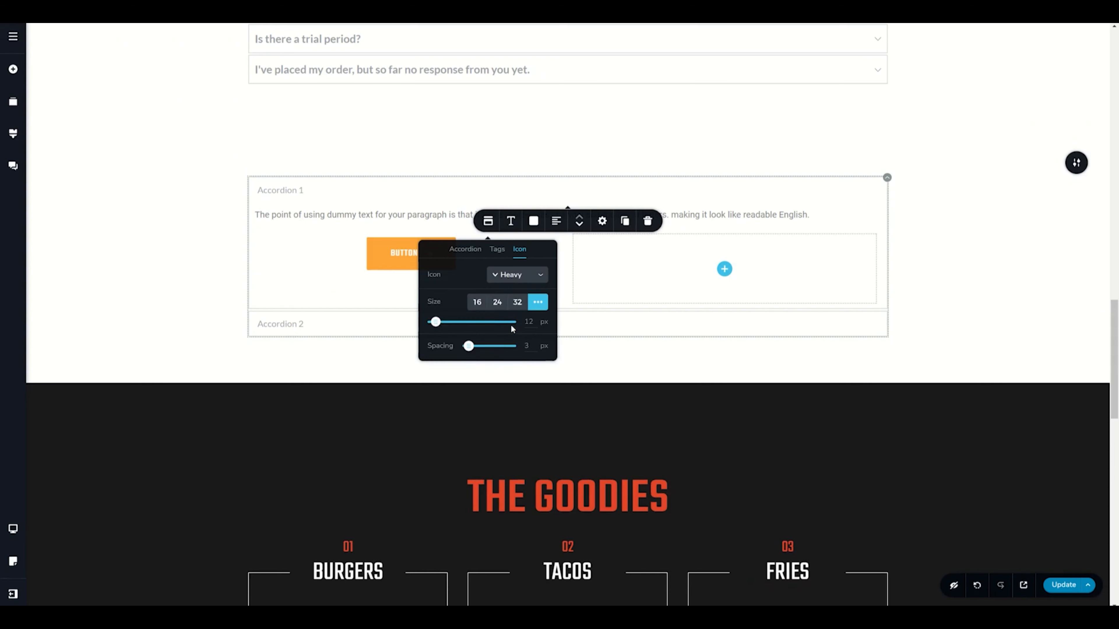
# Step: Set the accordion icon size to 24 and its spacing to 14 px
pyautogui.click(875, 323)
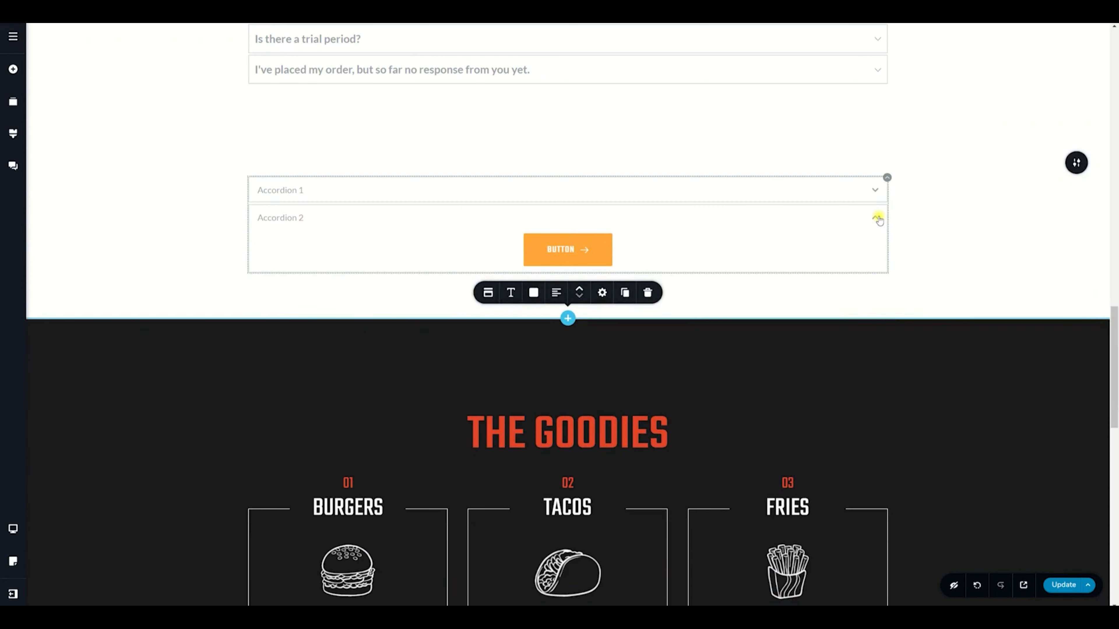
pyautogui.click(875, 190)
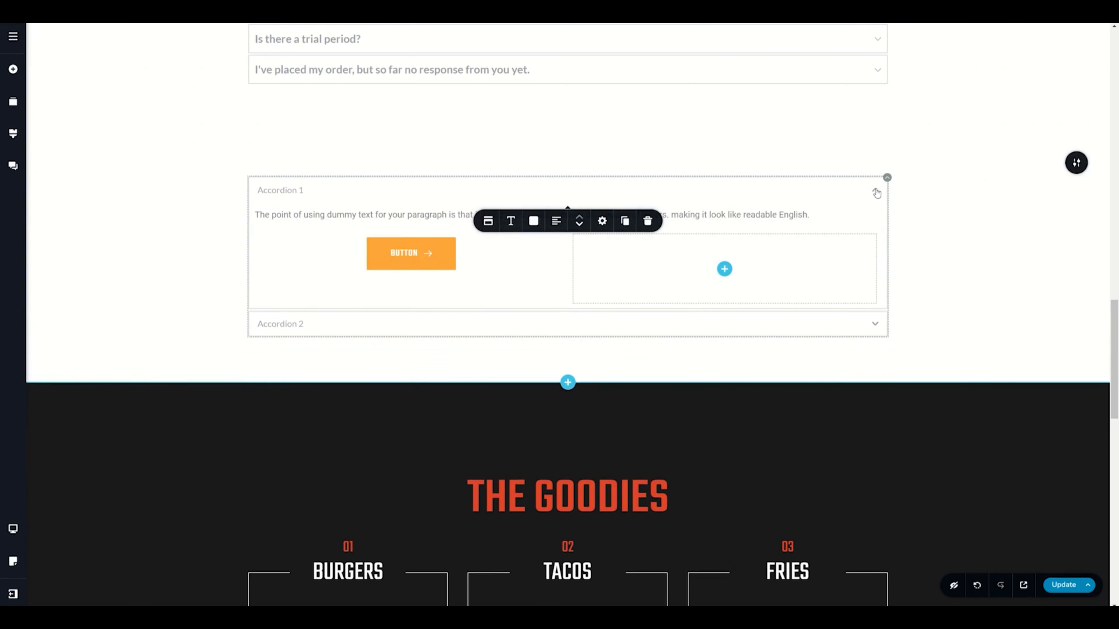
pyautogui.click(488, 221)
pyautogui.click(518, 302)
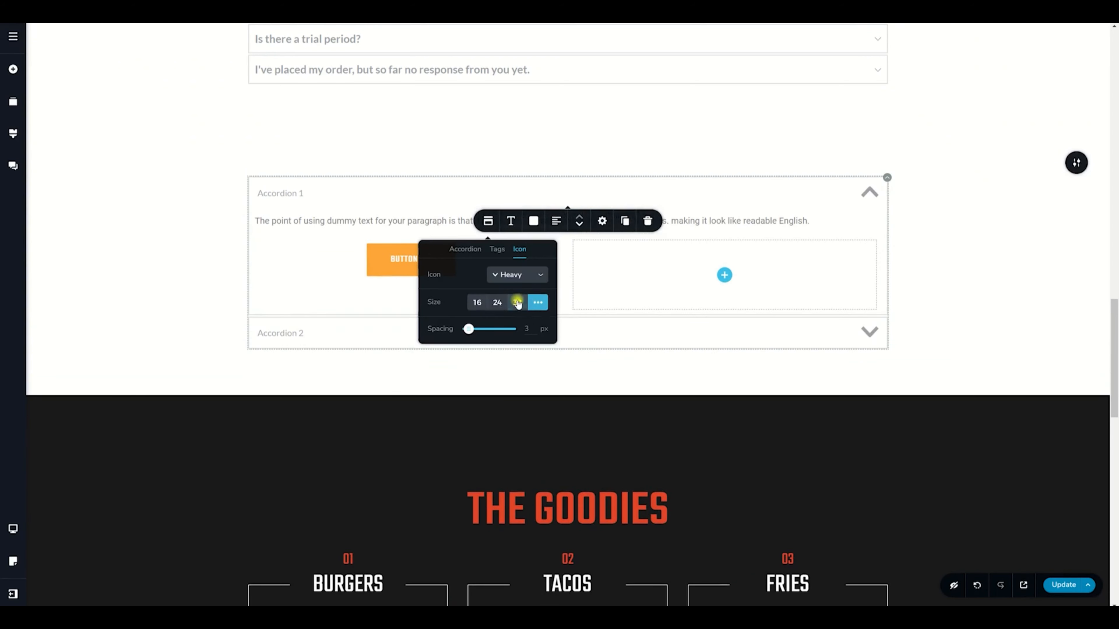
pyautogui.moveTo(469, 330); pyautogui.dragTo(473, 329)
pyautogui.click(497, 303)
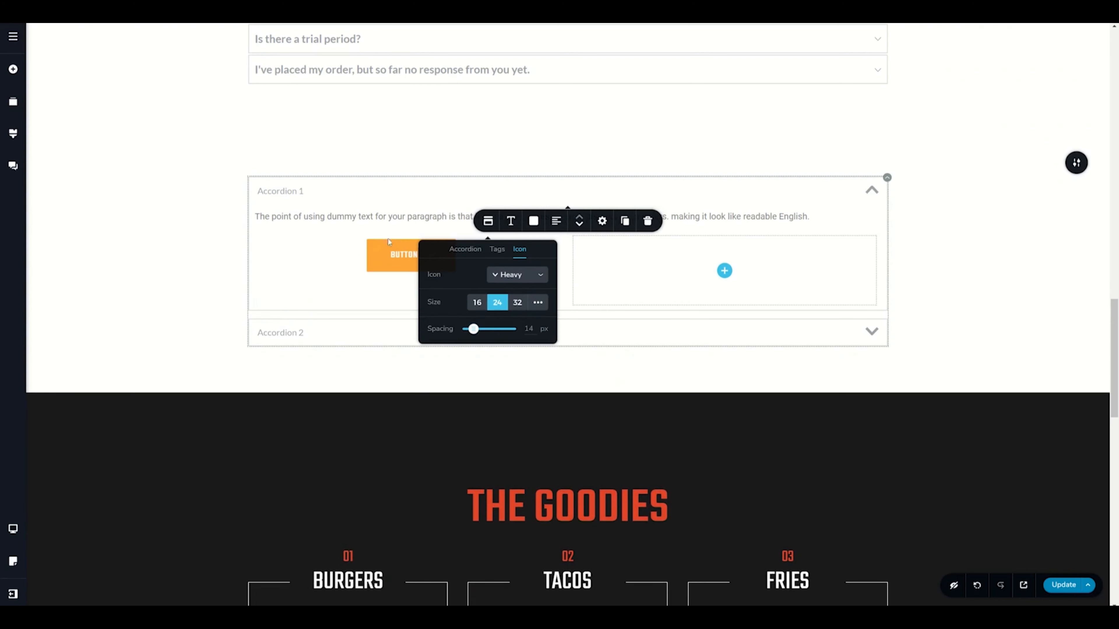
pyautogui.click(212, 241)
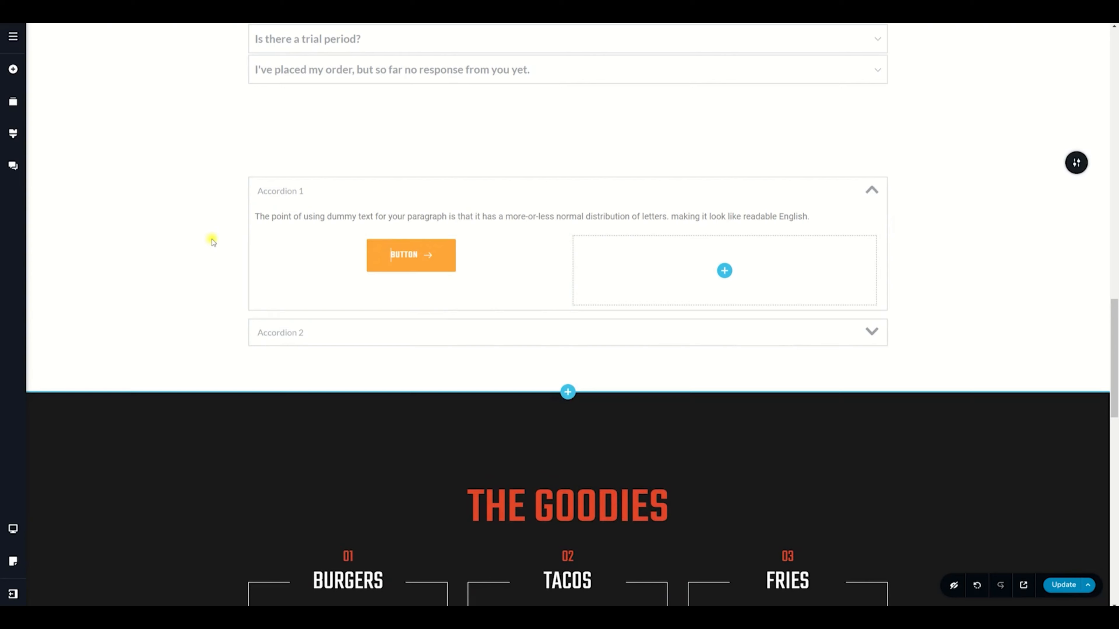
# Step: Rename the accordion items to "Any Question" and "Change This One Too"
pyautogui.tripleClick(285, 191)
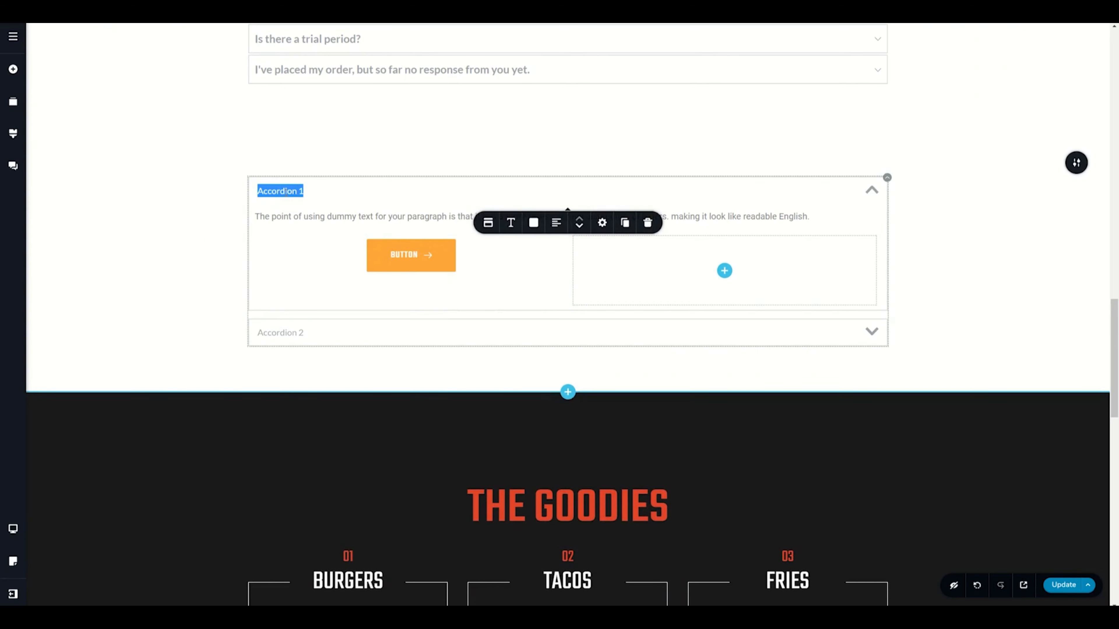
pyautogui.write('Any Question')
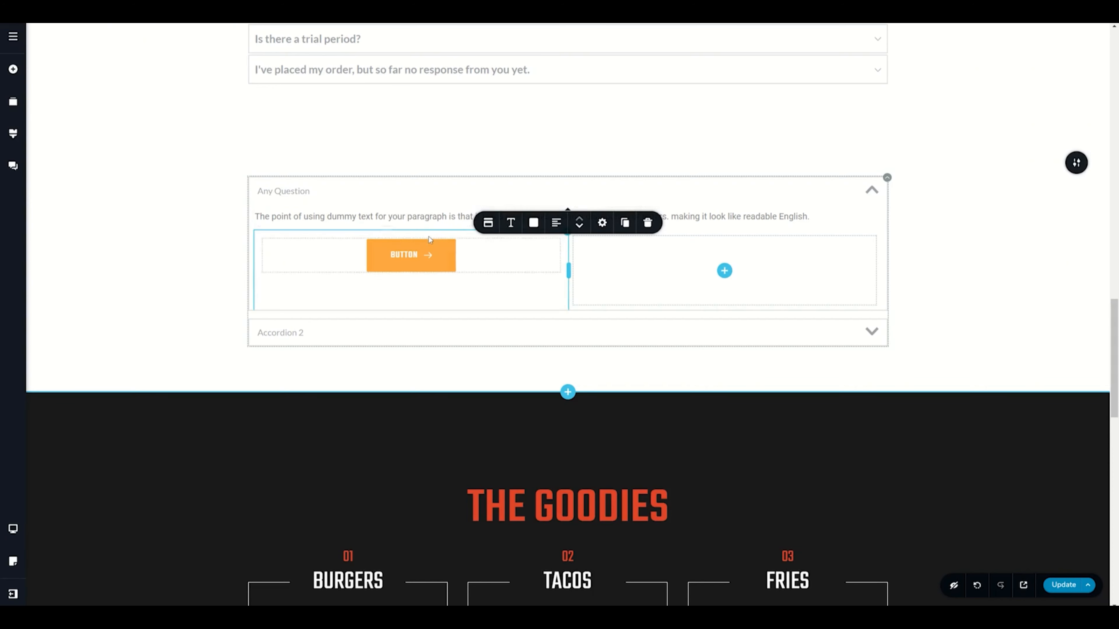
pyautogui.tripleClick(281, 331)
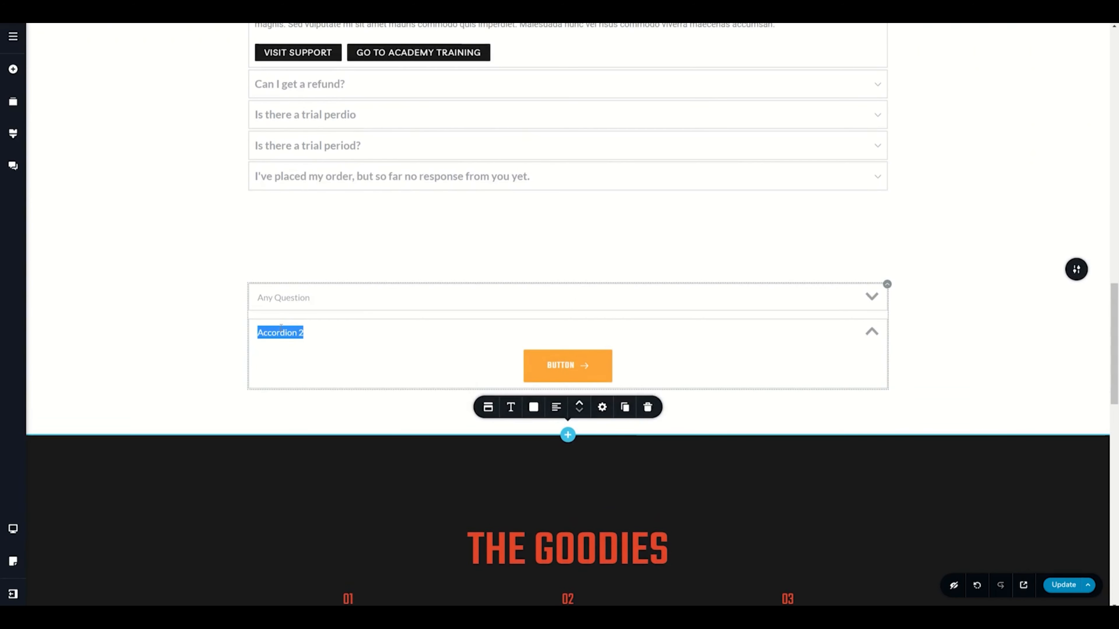
pyautogui.write('Change Ths')
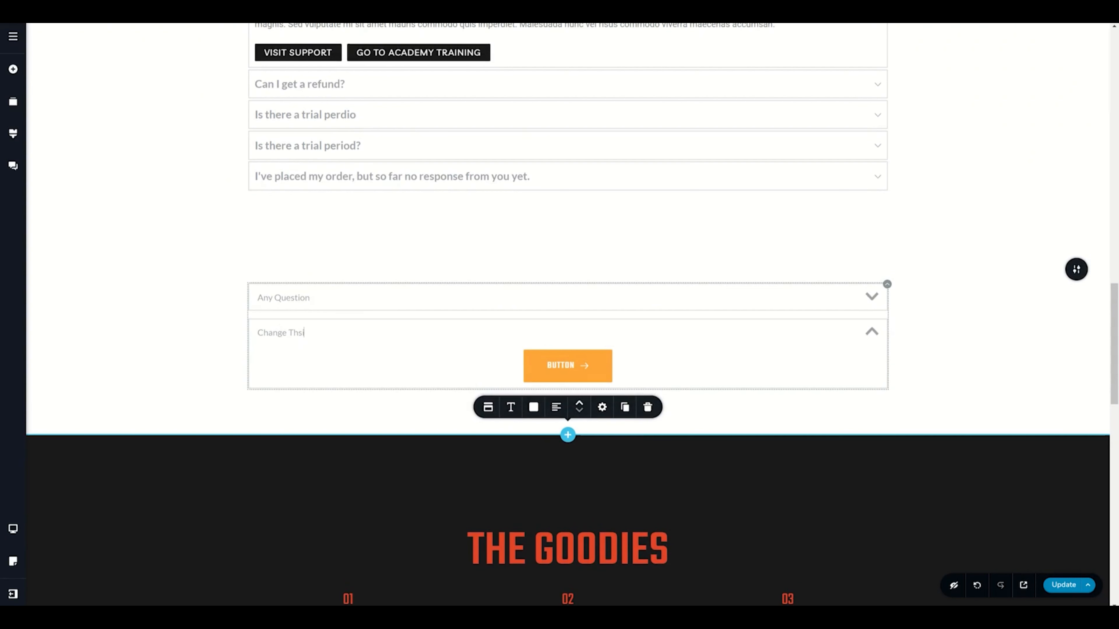
pyautogui.write('is One Too')
# Step: Duplicate the "Change This One Too" accordion item
pyautogui.click(297, 304)
pyautogui.click(322, 470)
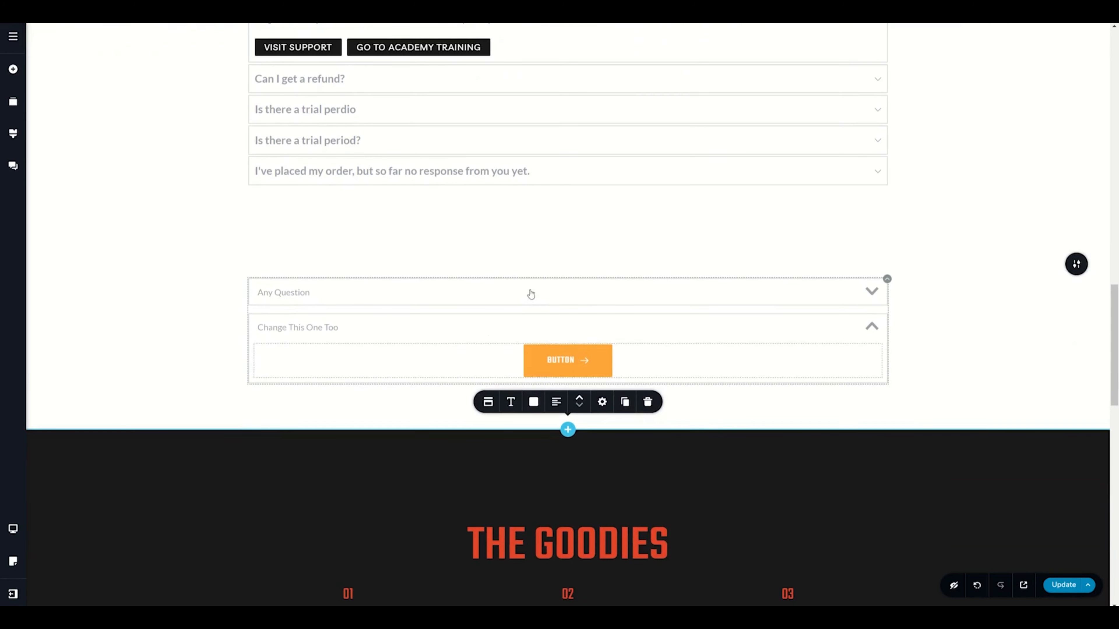
pyautogui.click(626, 403)
# Step: Duplicate the "Any Question" accordion item
pyautogui.tripleClick(312, 405)
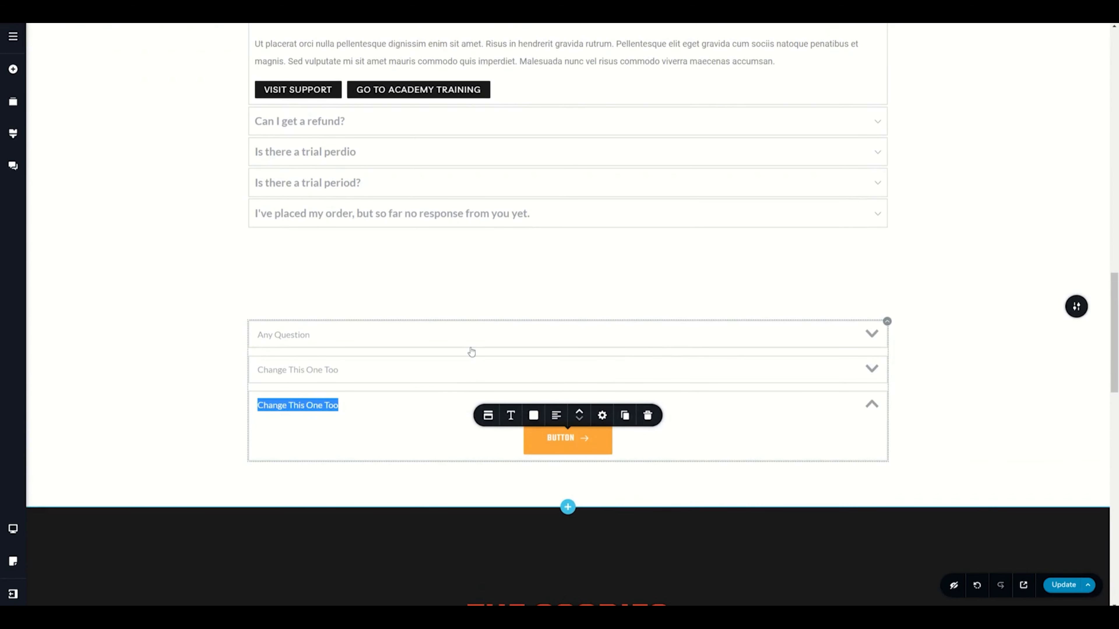
pyautogui.click(413, 335)
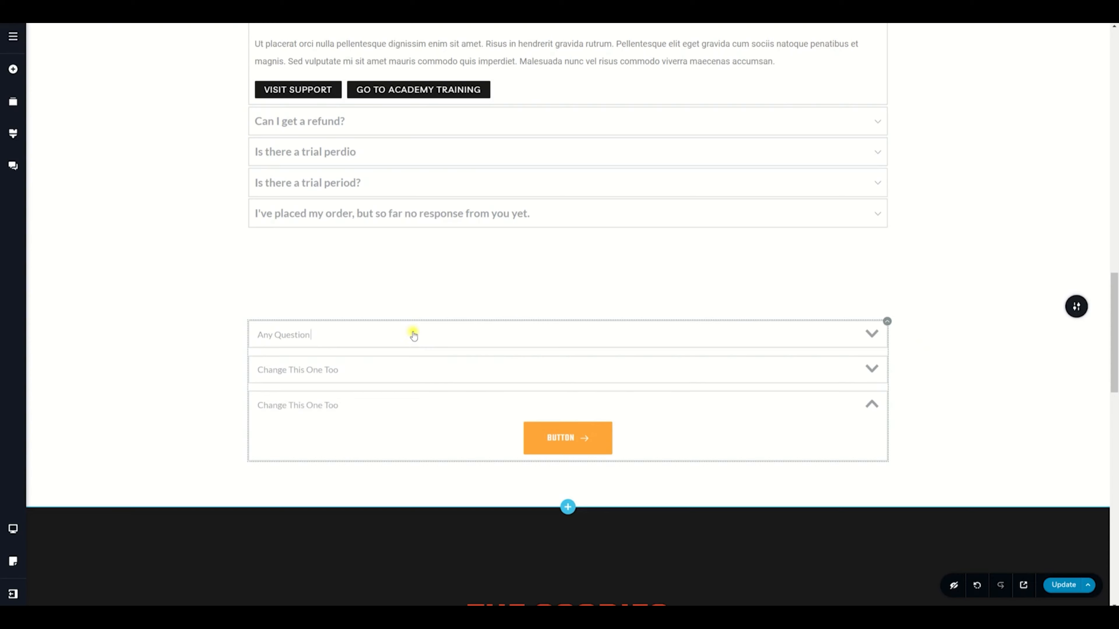
pyautogui.scroll(-5, 440, 352)
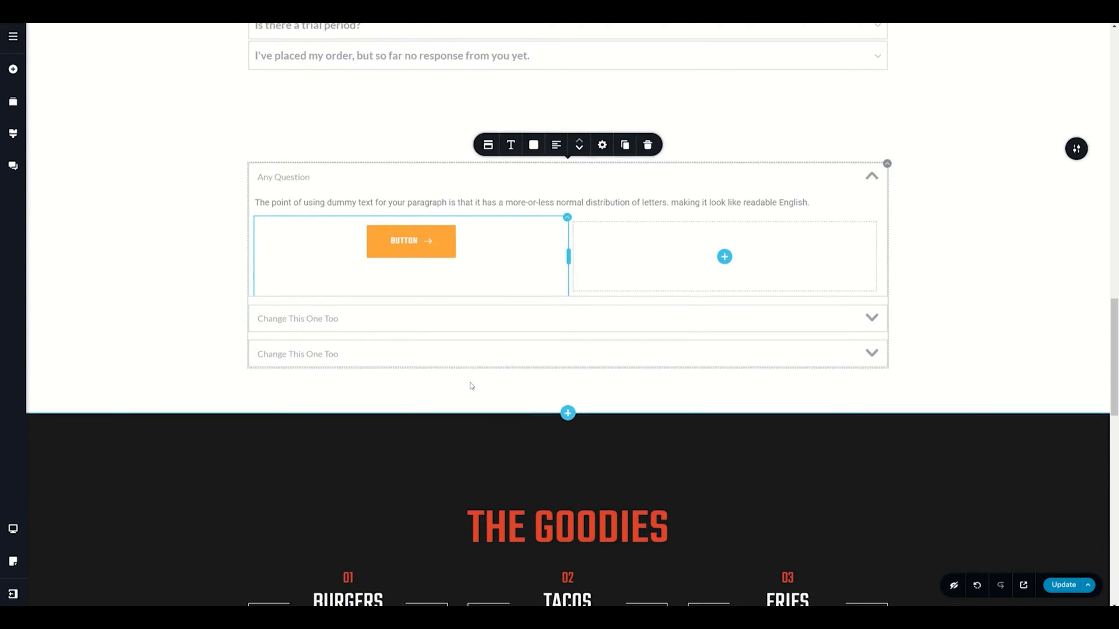
pyautogui.click(625, 83)
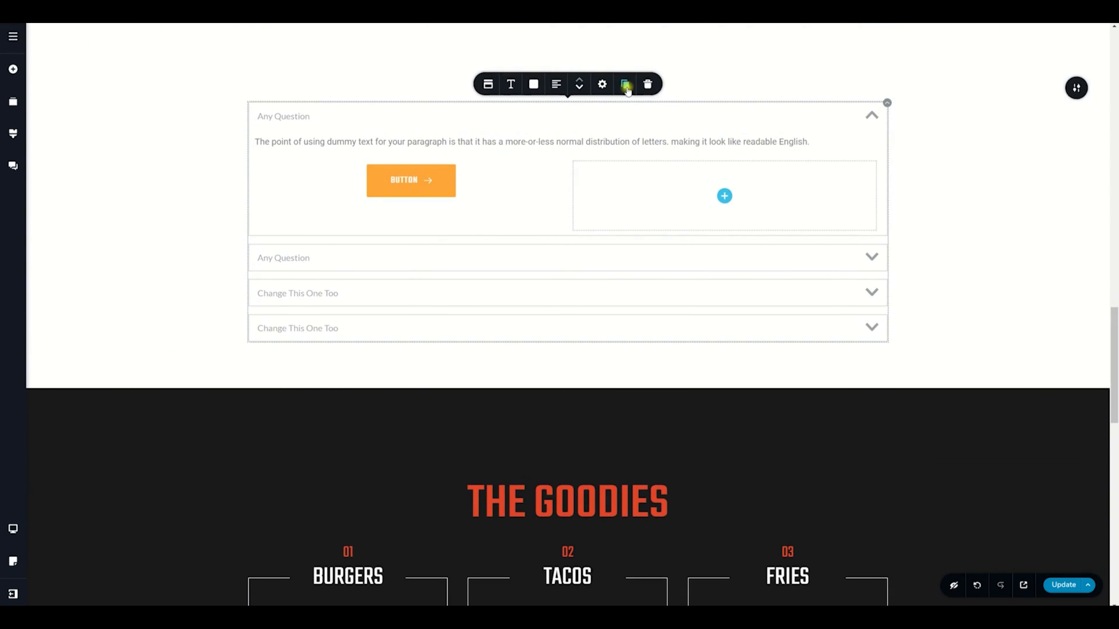
# Step: Move the second "Any Question" item down to the bottom of the accordion
pyautogui.click(304, 258)
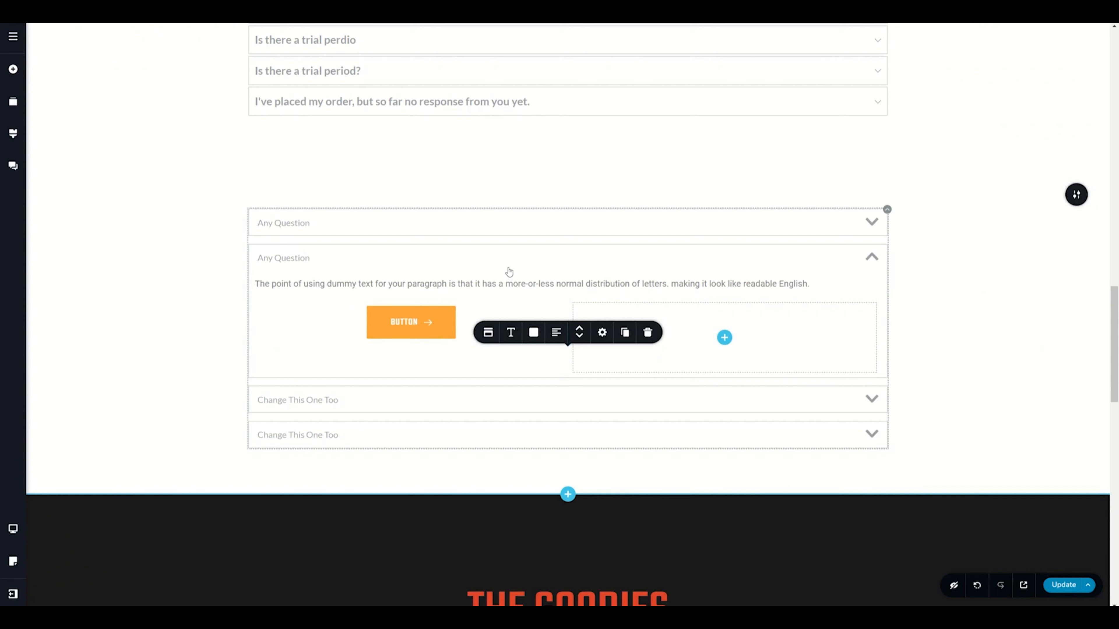
pyautogui.click(579, 337)
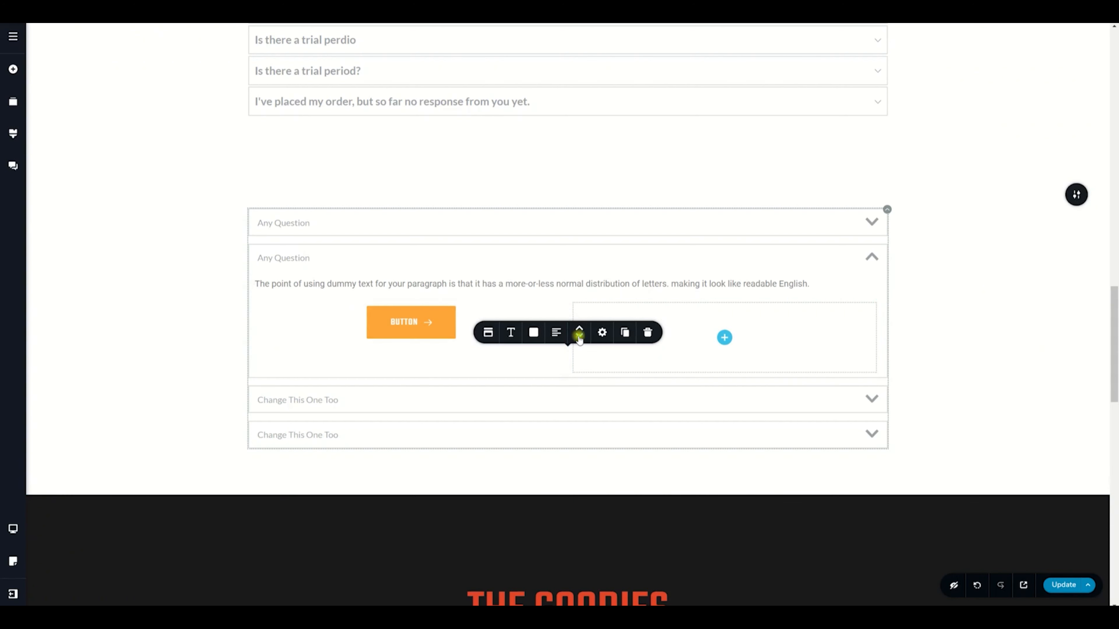
pyautogui.click(581, 338)
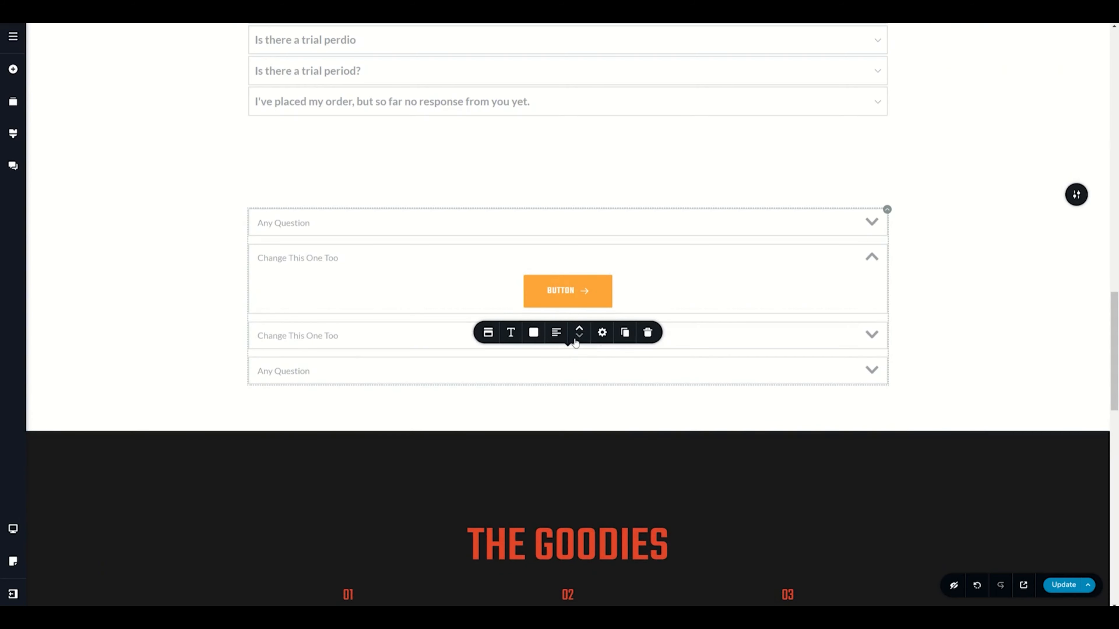
pyautogui.click(558, 334)
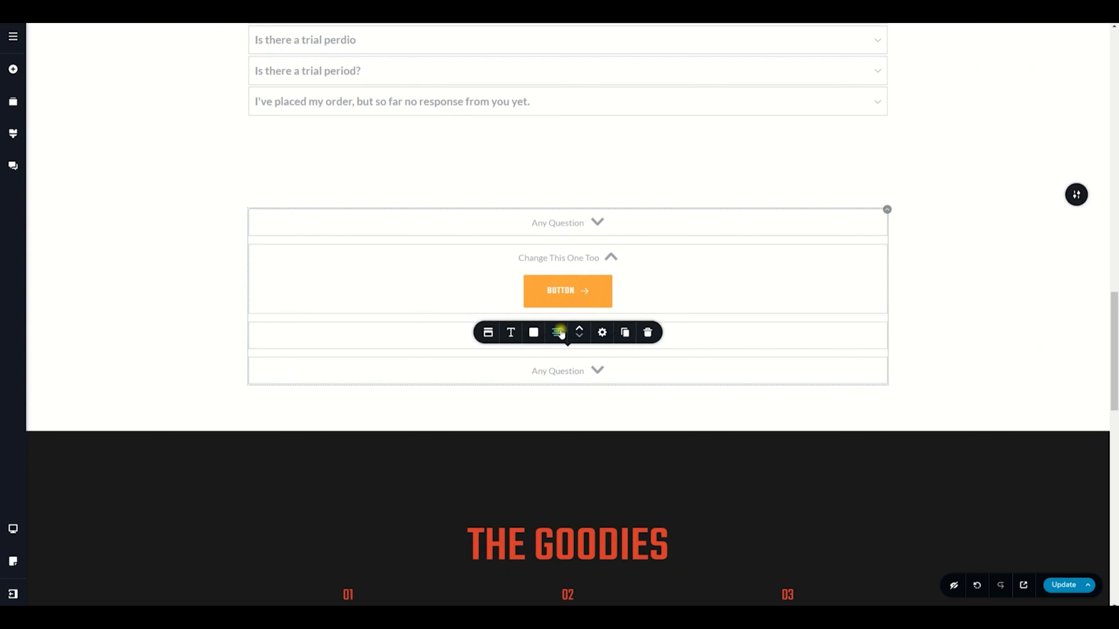
pyautogui.click(558, 334)
pyautogui.click(558, 333)
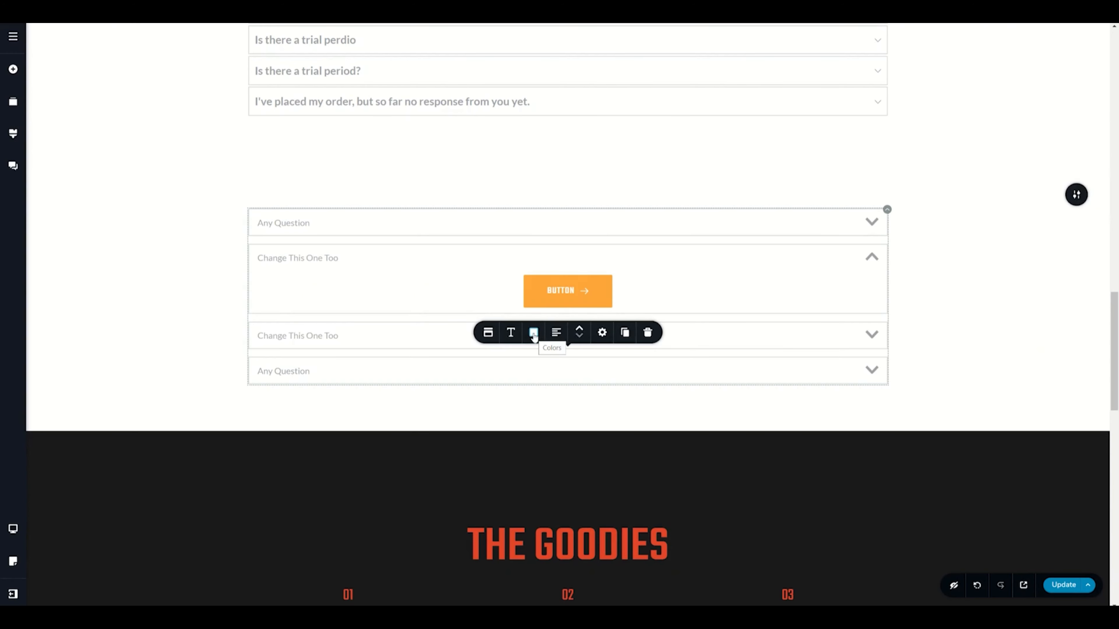
# Step: Color the accordion items with red title text, a light pink #f7dfdd background and a dark border
pyautogui.click(337, 225)
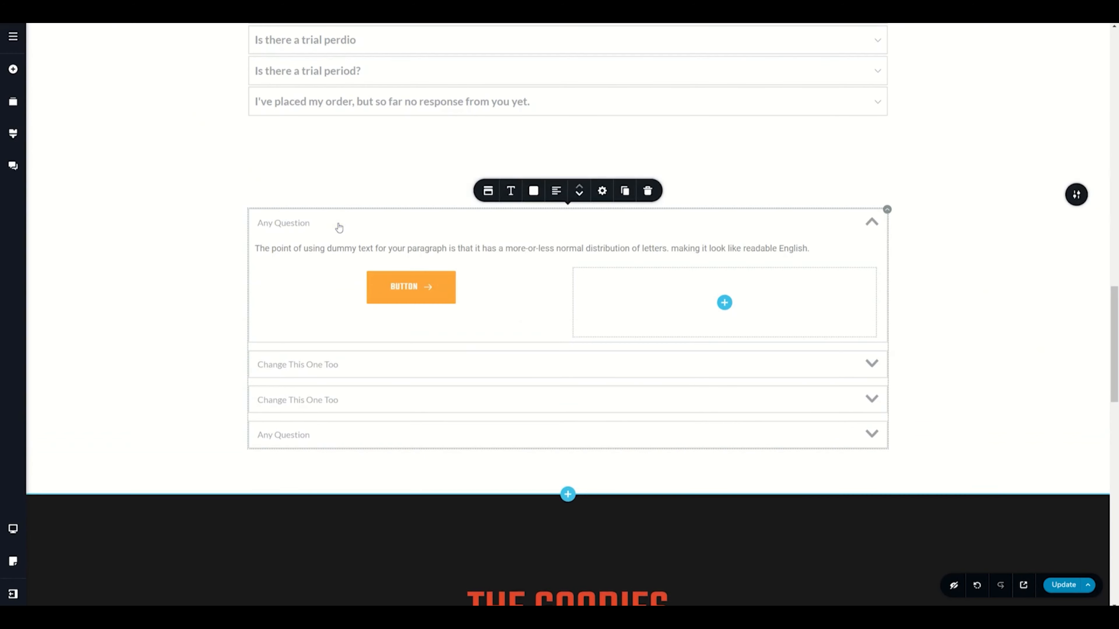
pyautogui.click(533, 192)
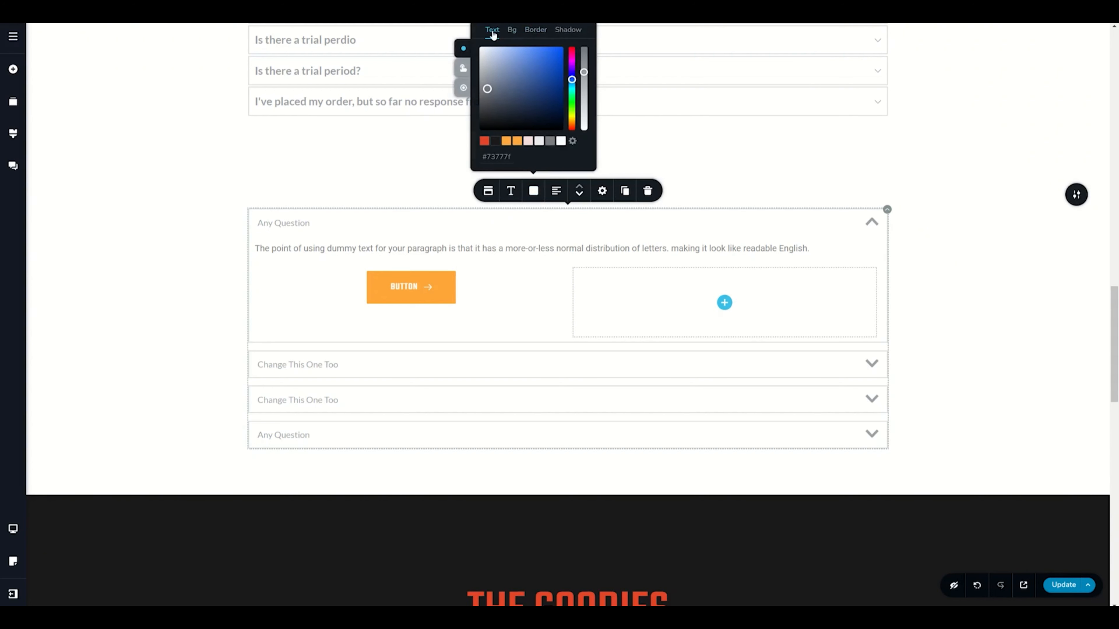
pyautogui.click(484, 142)
pyautogui.click(512, 30)
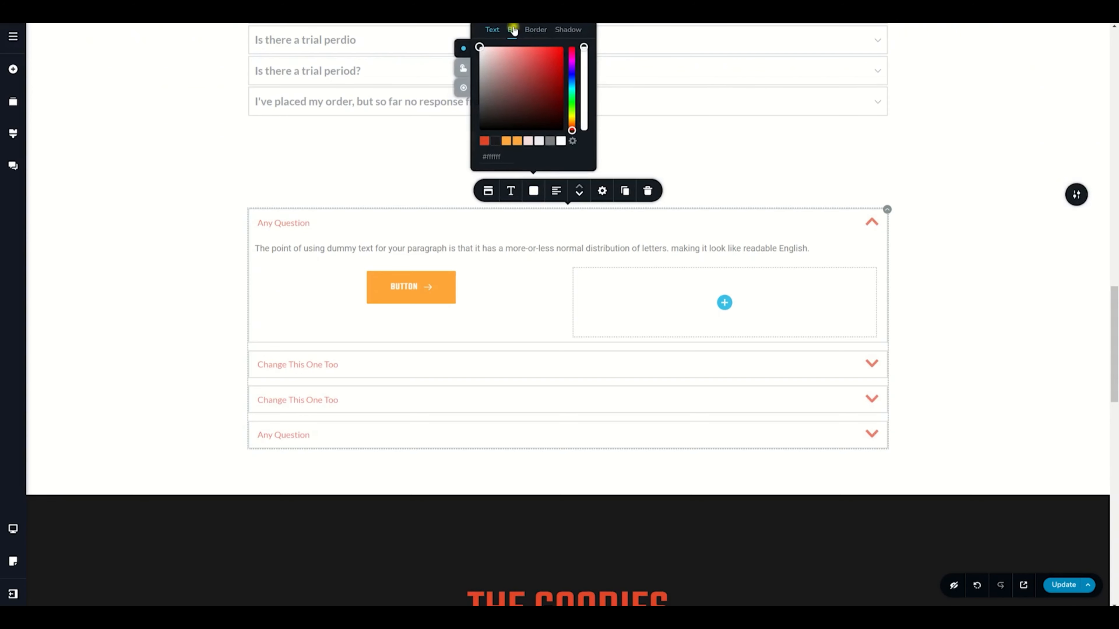
pyautogui.click(530, 142)
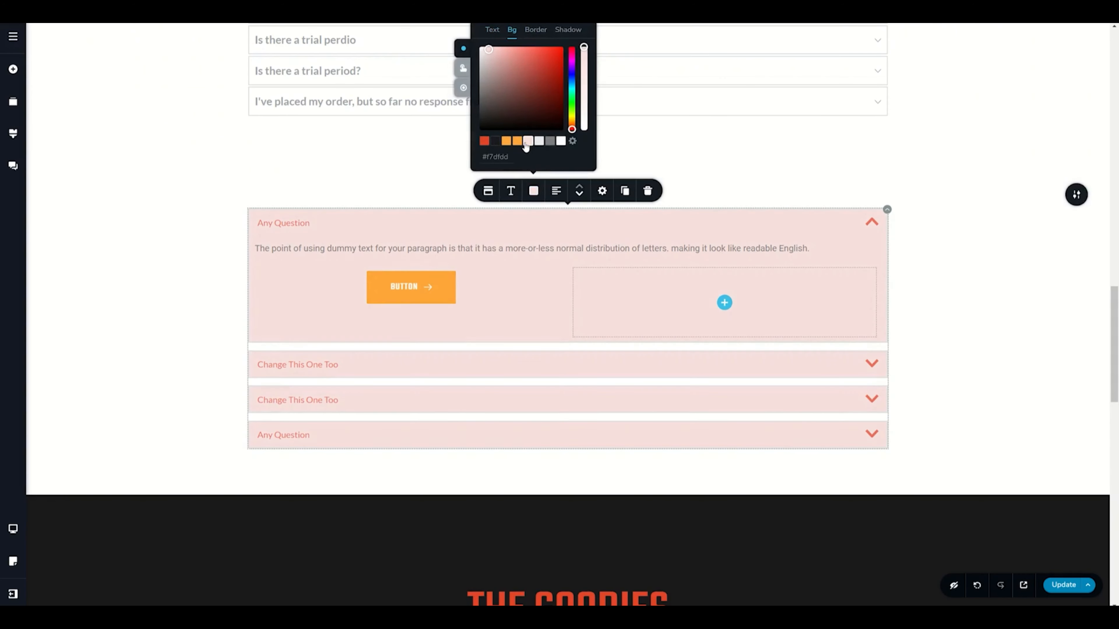
pyautogui.click(540, 30)
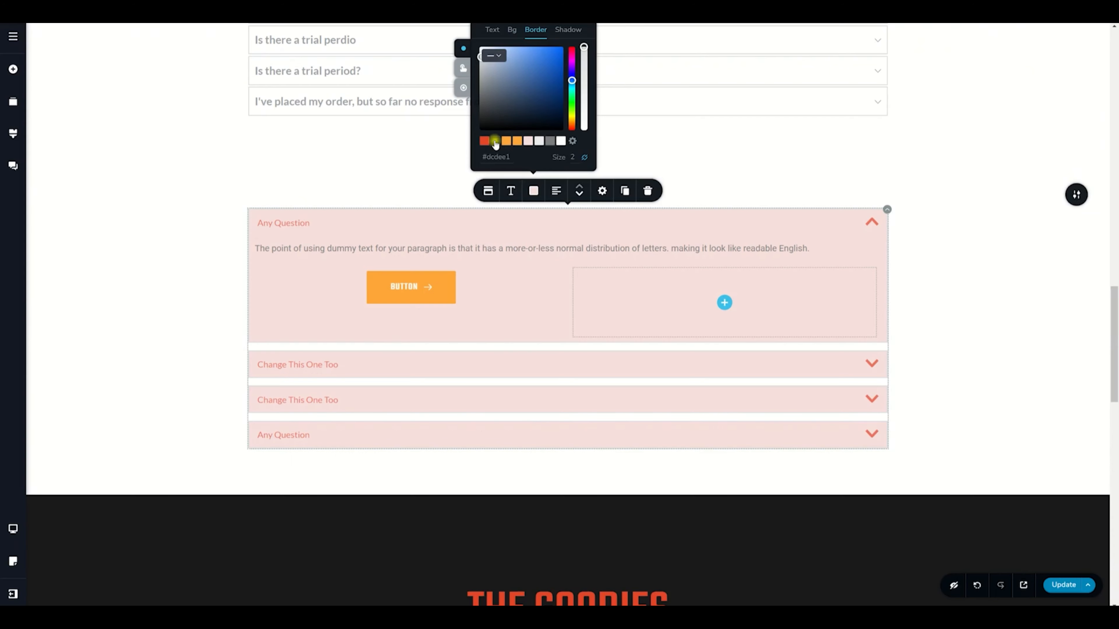
pyautogui.click(495, 141)
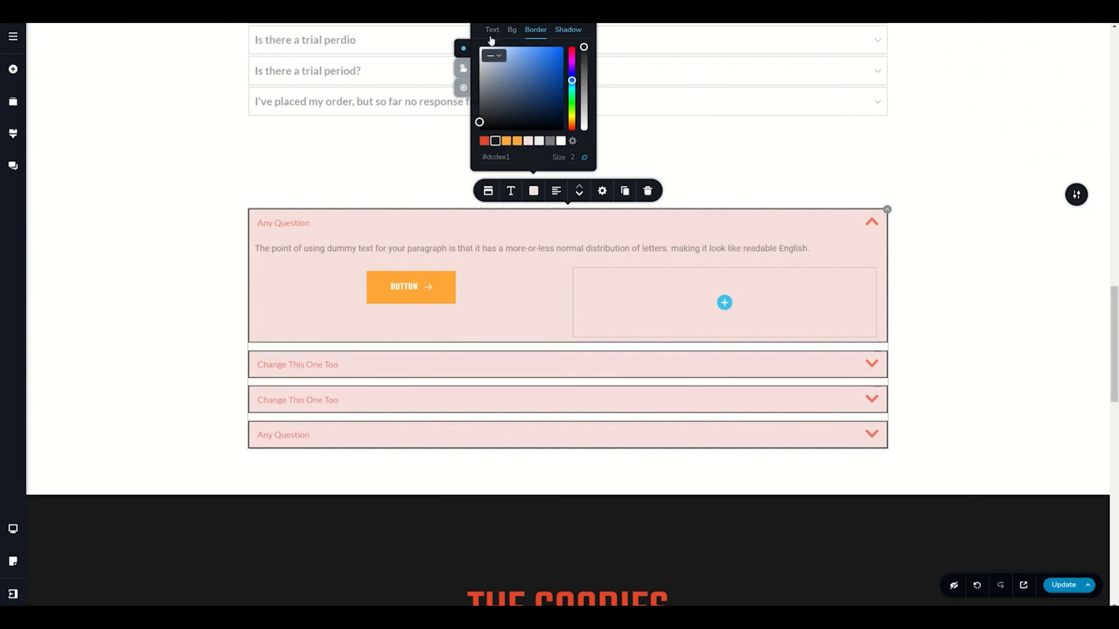
# Step: Set the hover-state title text color of the accordion items to red #e44529
pyautogui.click(463, 70)
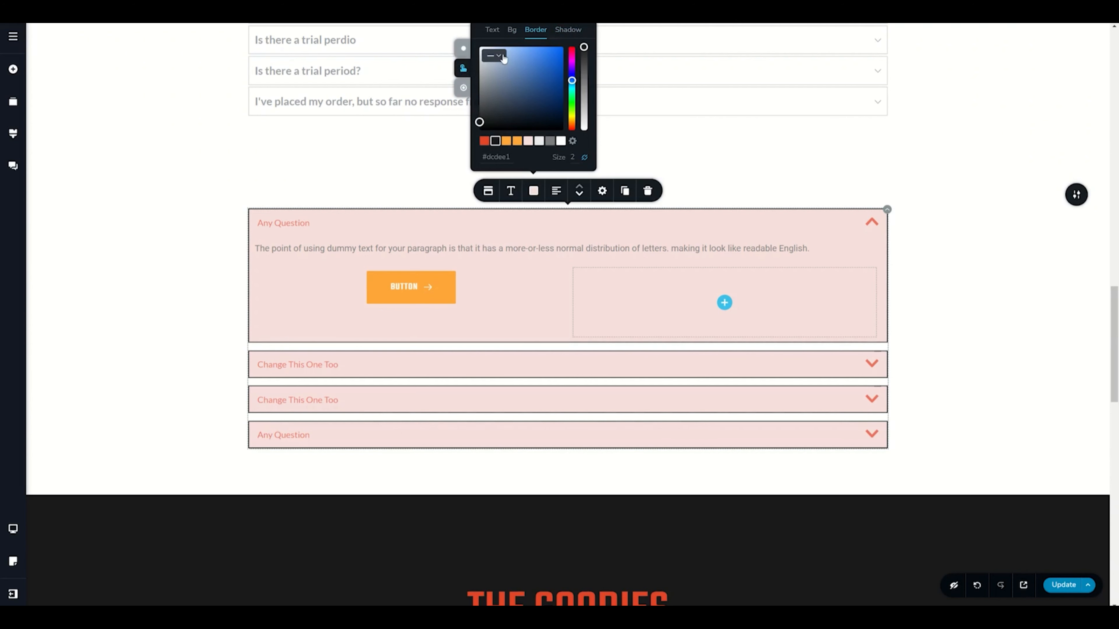
pyautogui.click(492, 29)
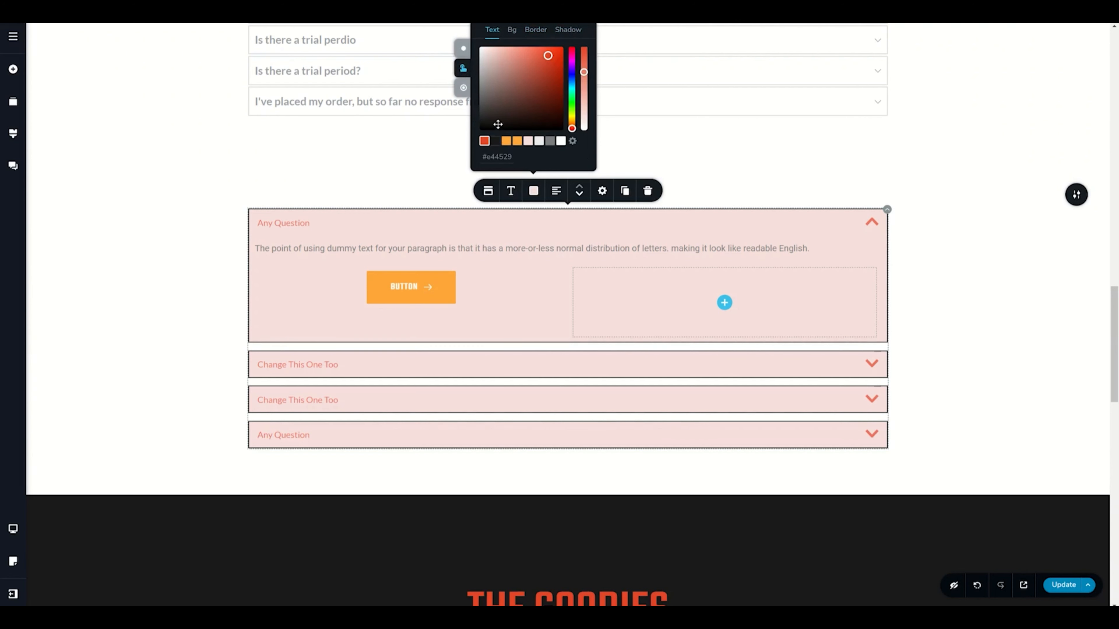
pyautogui.click(496, 141)
# Step: Style the active accordion item with orange #ffa63a title text, a white #FFFFFF background and a red border
pyautogui.click(464, 88)
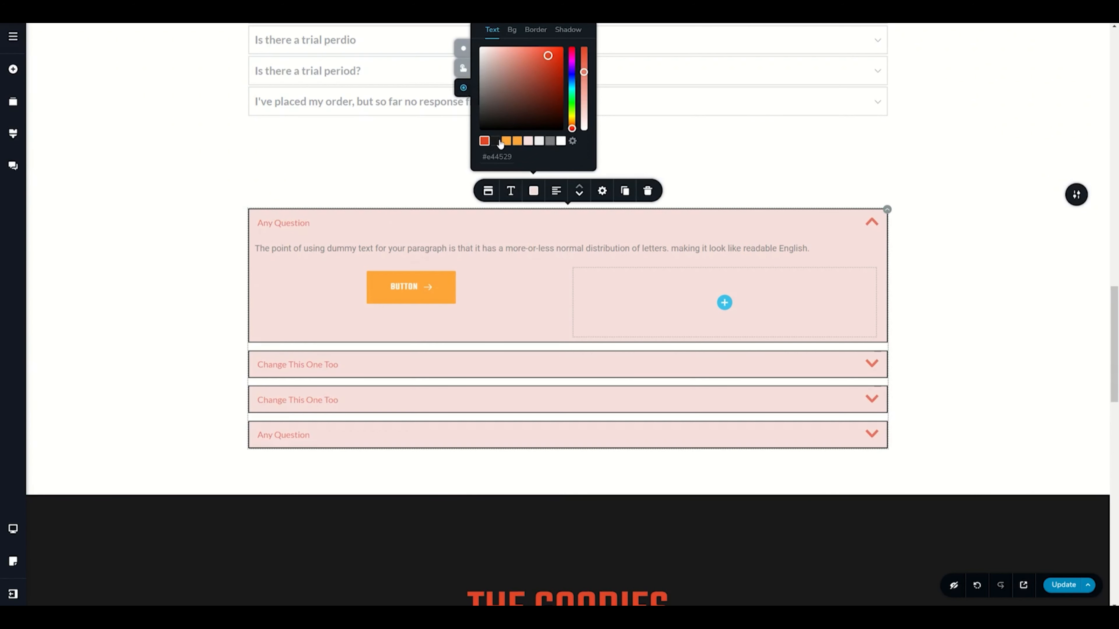
pyautogui.click(506, 142)
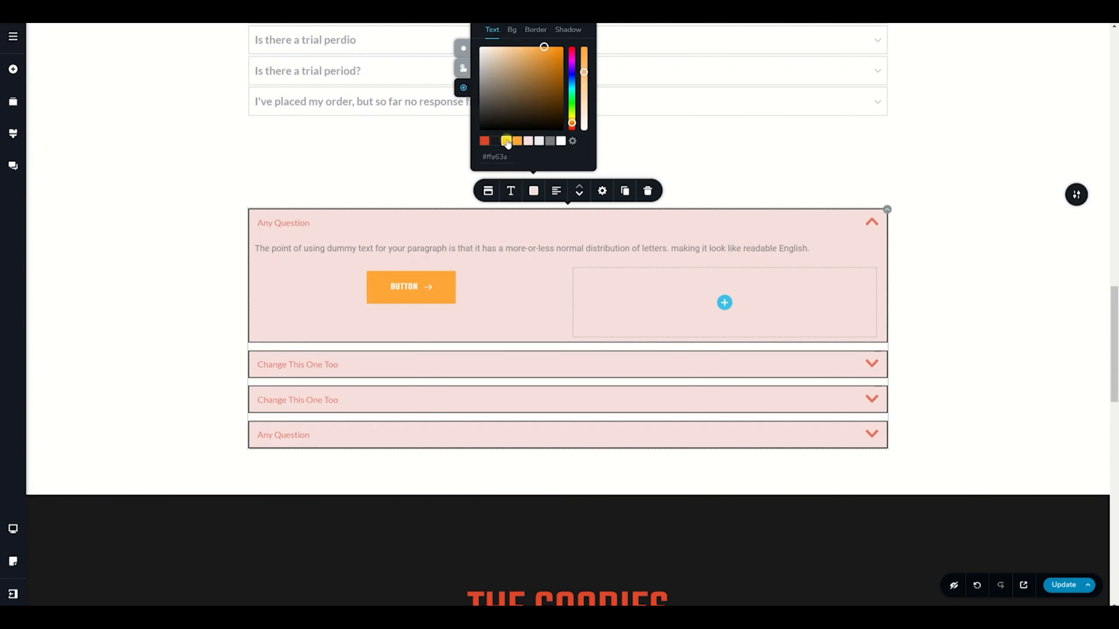
pyautogui.click(512, 29)
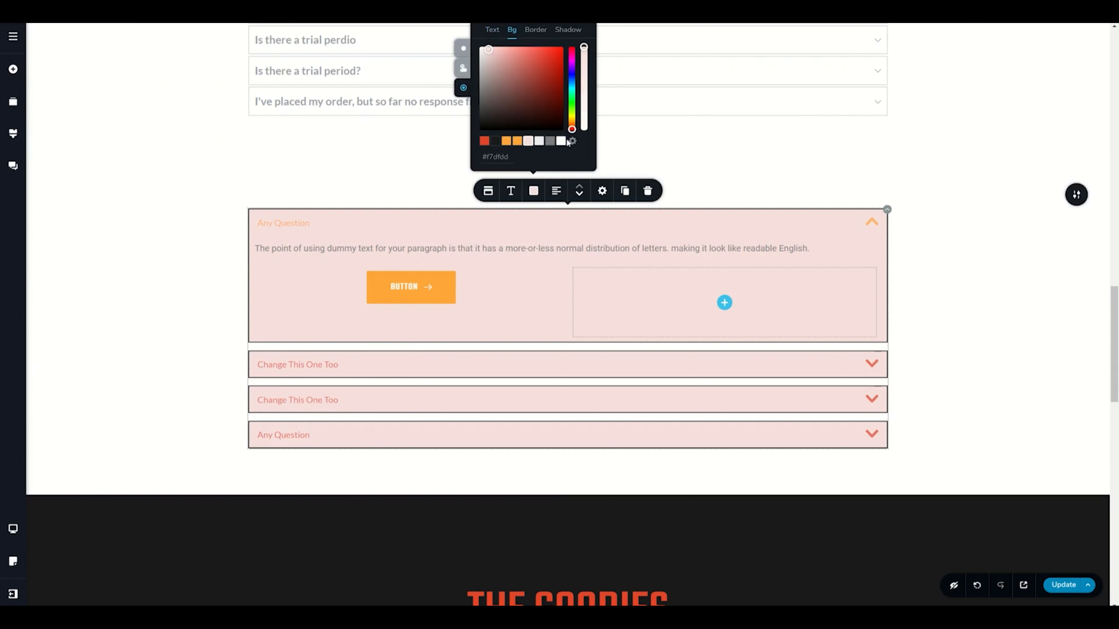
pyautogui.click(560, 141)
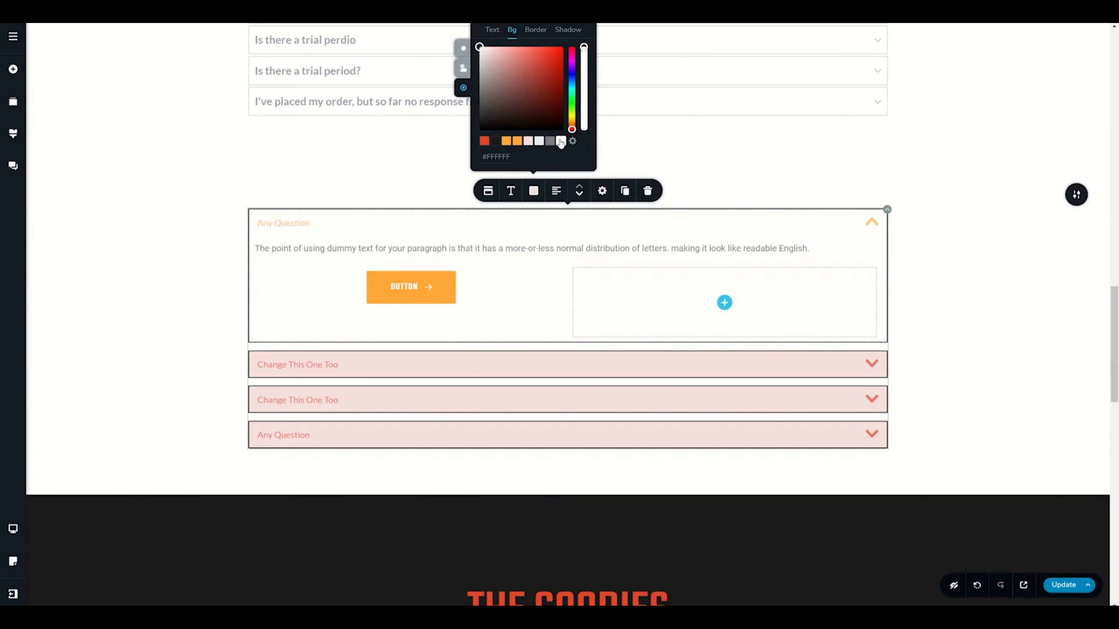
pyautogui.click(535, 30)
pyautogui.click(497, 141)
pyautogui.click(483, 141)
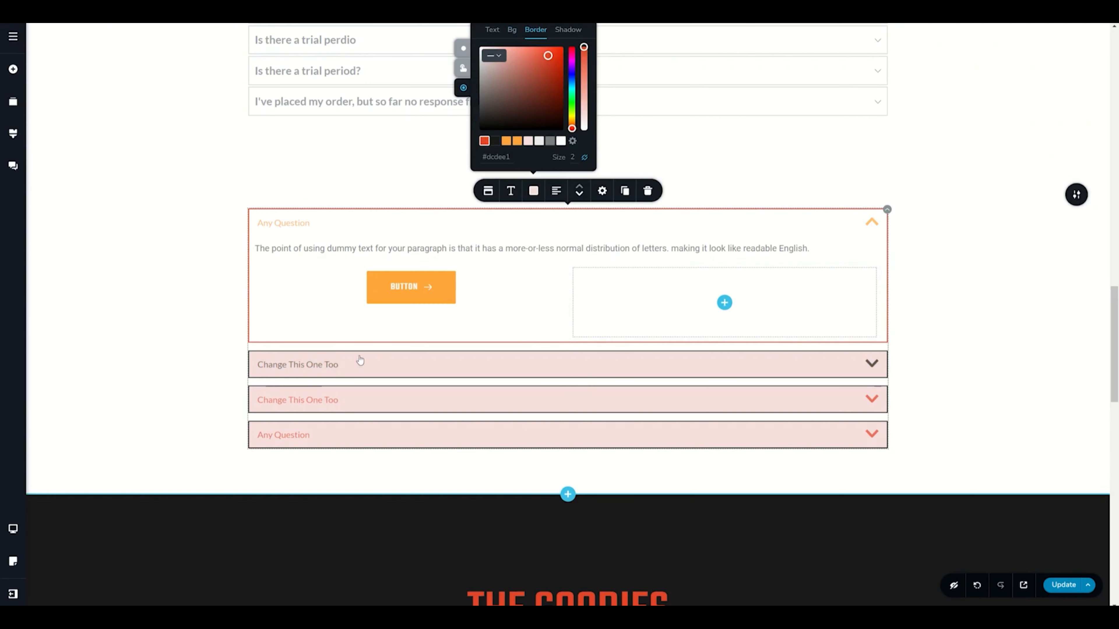
pyautogui.click(332, 364)
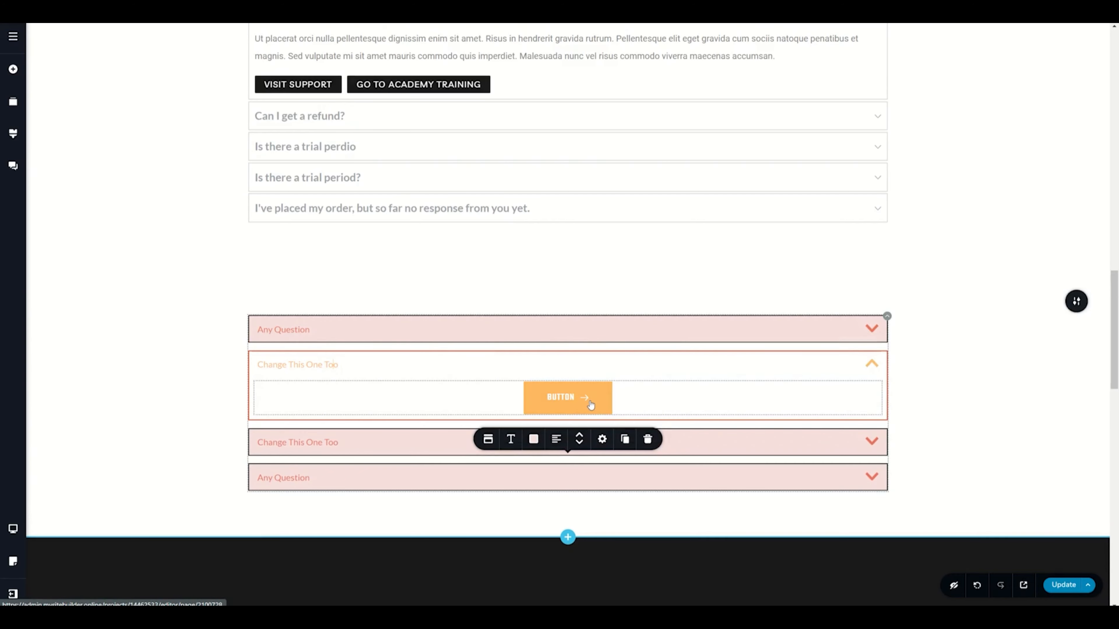
# Step: Preview the styled accordion in tablet view
pyautogui.scroll(-4, 1117, 323)
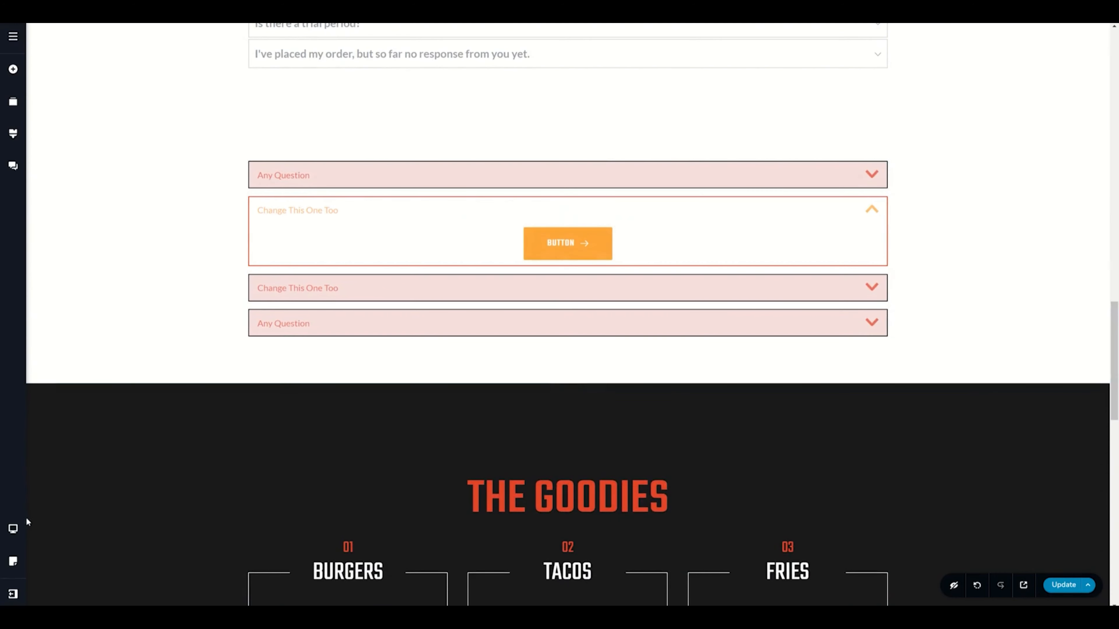
pyautogui.moveTo(13, 531)
pyautogui.click(52, 520)
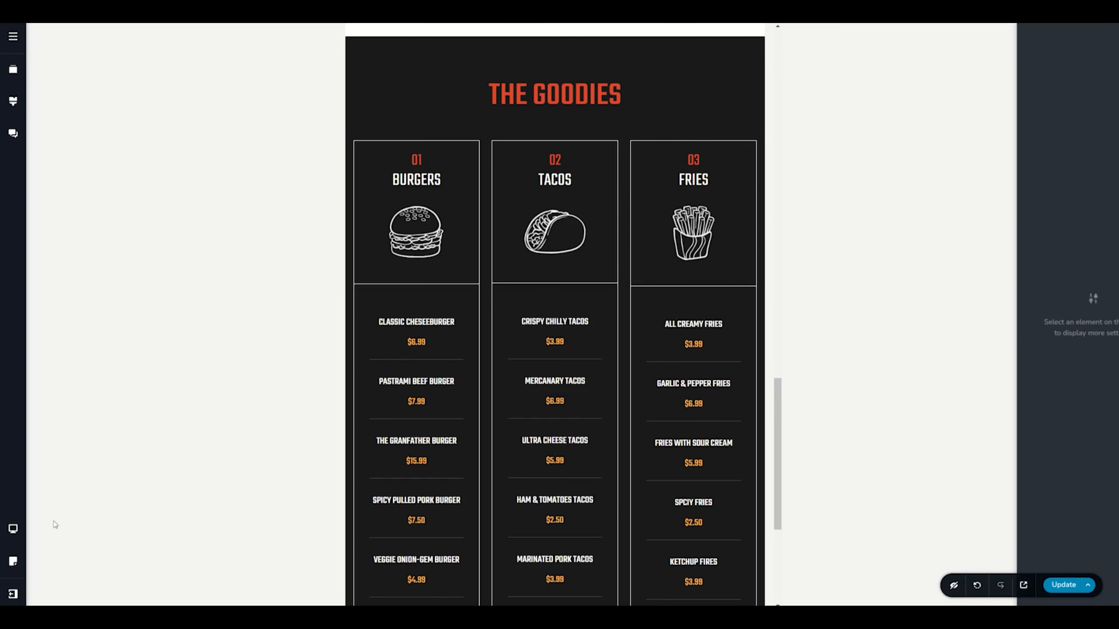
pyautogui.scroll(-6, 480, 374)
pyautogui.scroll(15, 480, 374)
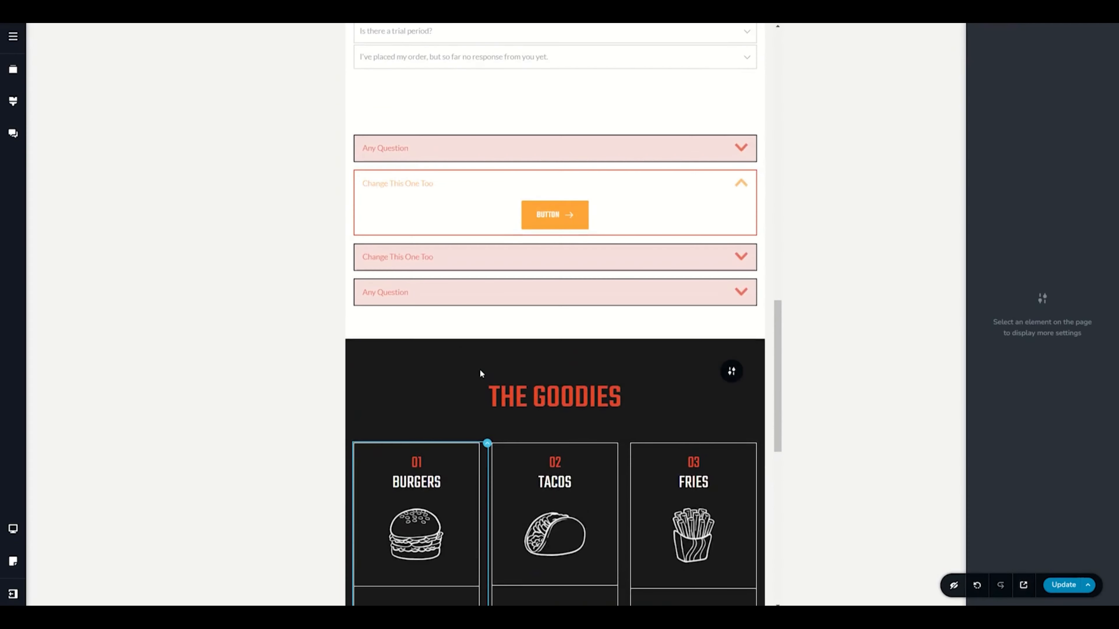
# Step: Preview the accordion in mobile view, opening its first item, then switch back to desktop view
pyautogui.scroll(-3, 480, 374)
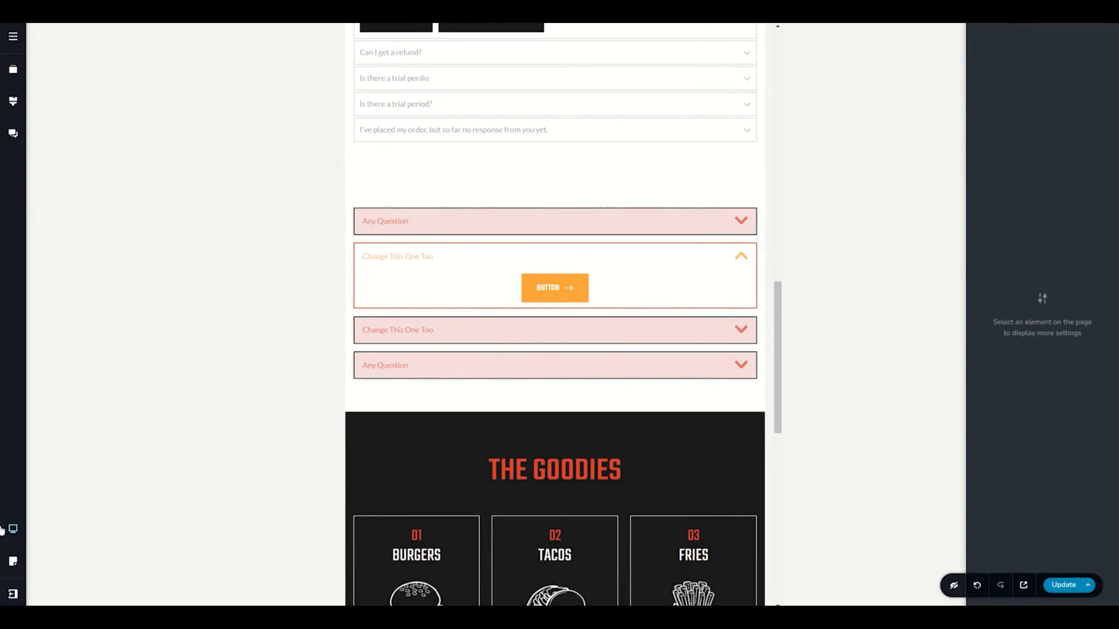
pyautogui.moveTo(13, 529)
pyautogui.click(67, 546)
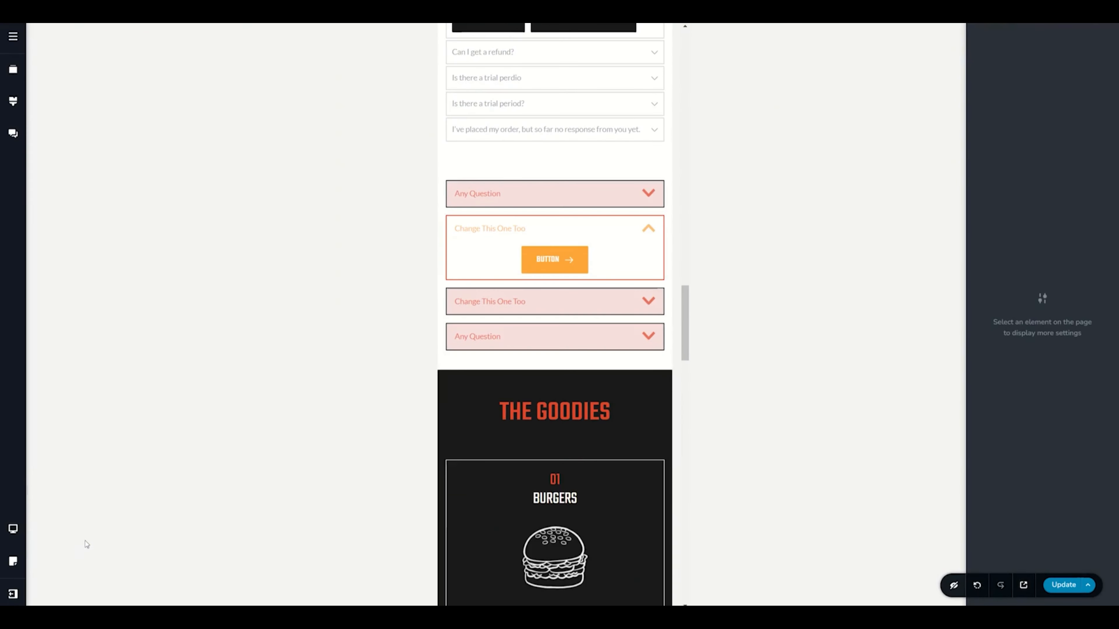
pyautogui.click(648, 192)
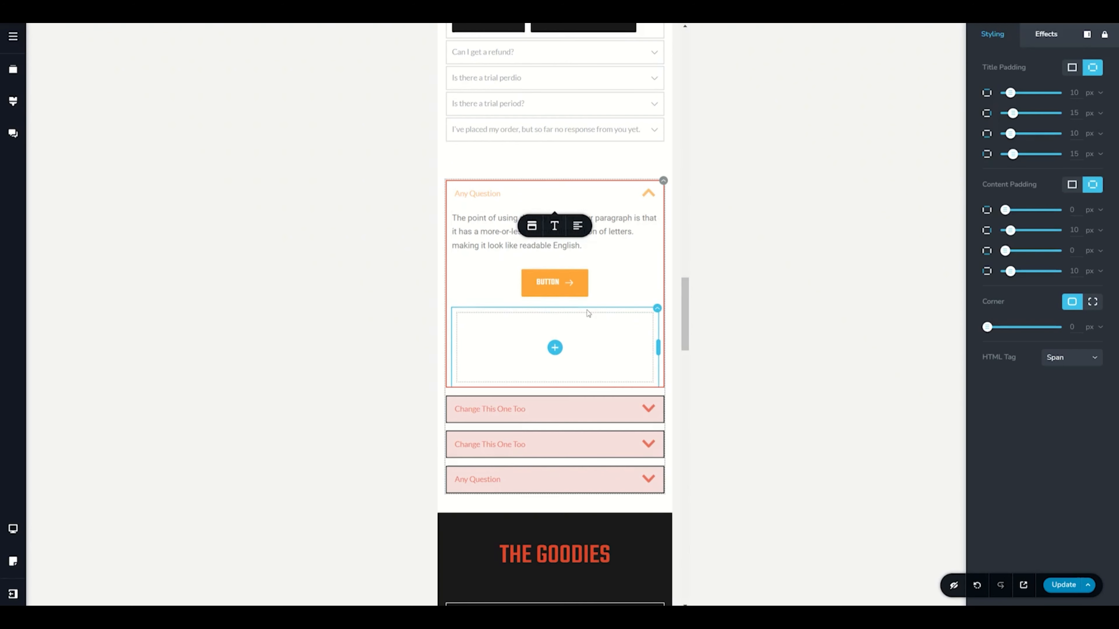
pyautogui.click(20, 532)
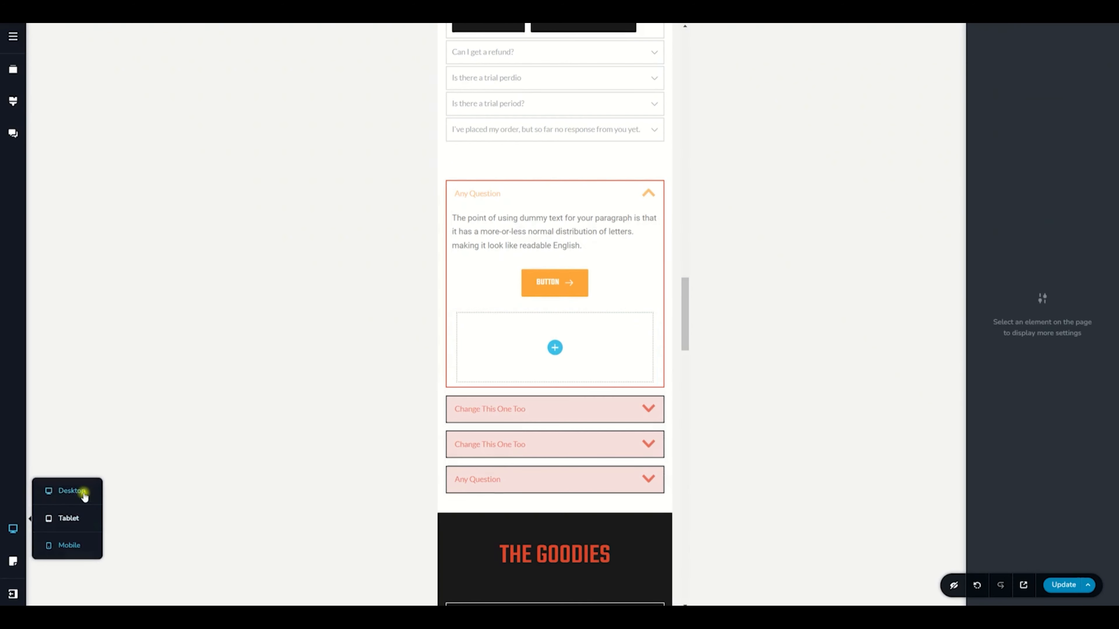
pyautogui.click(82, 492)
pyautogui.scroll(12, 515, 280)
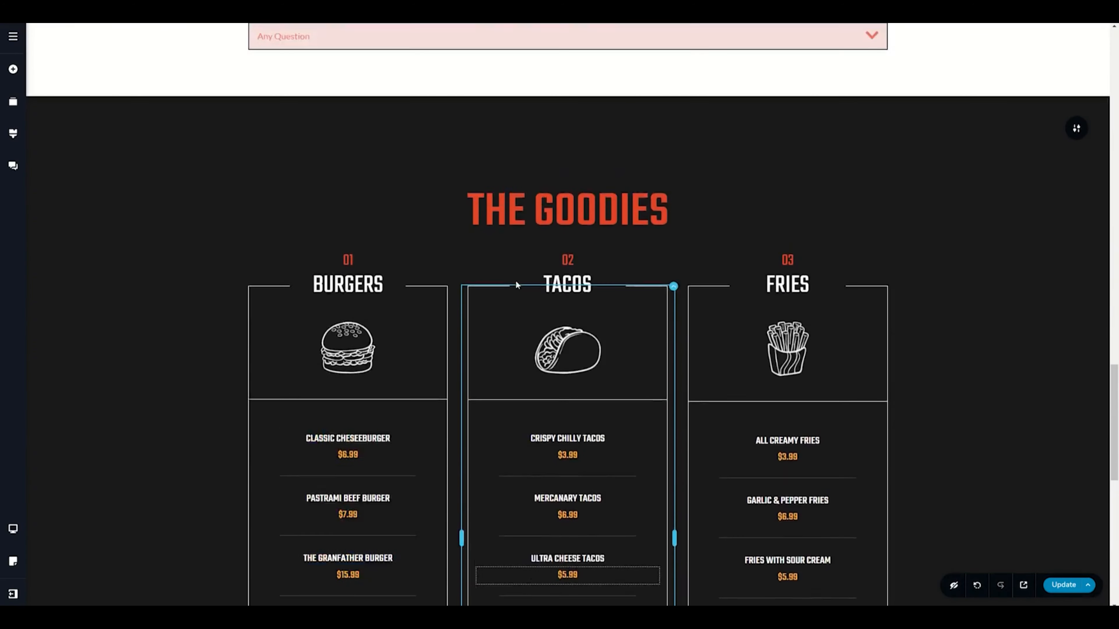